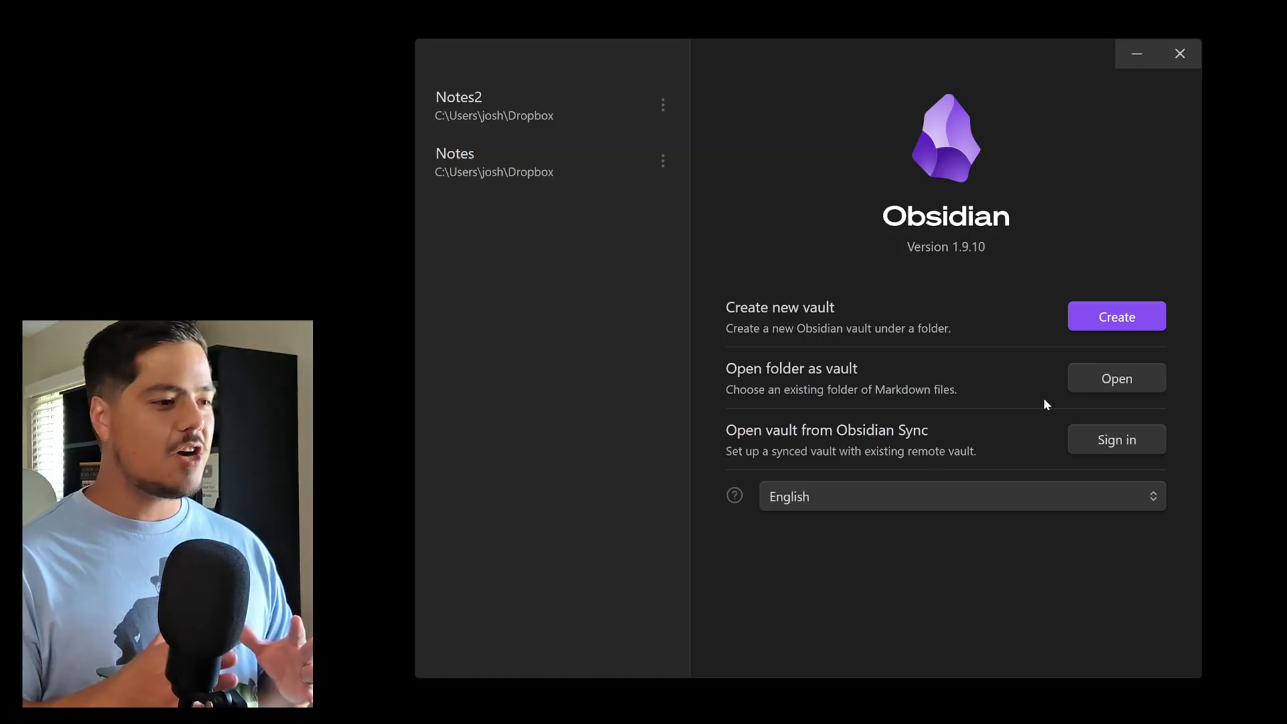
Create a new local vault named Star Dust in the Dropbox folder
click(1133, 327)
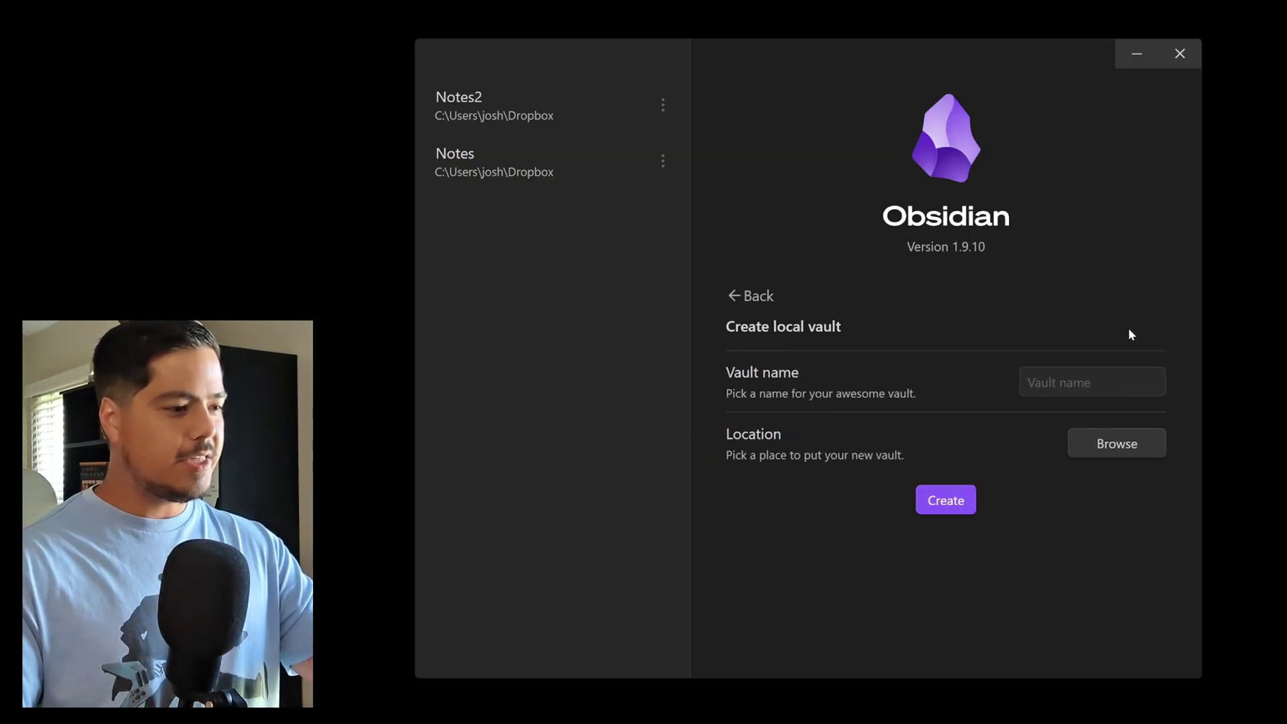
click(1107, 380)
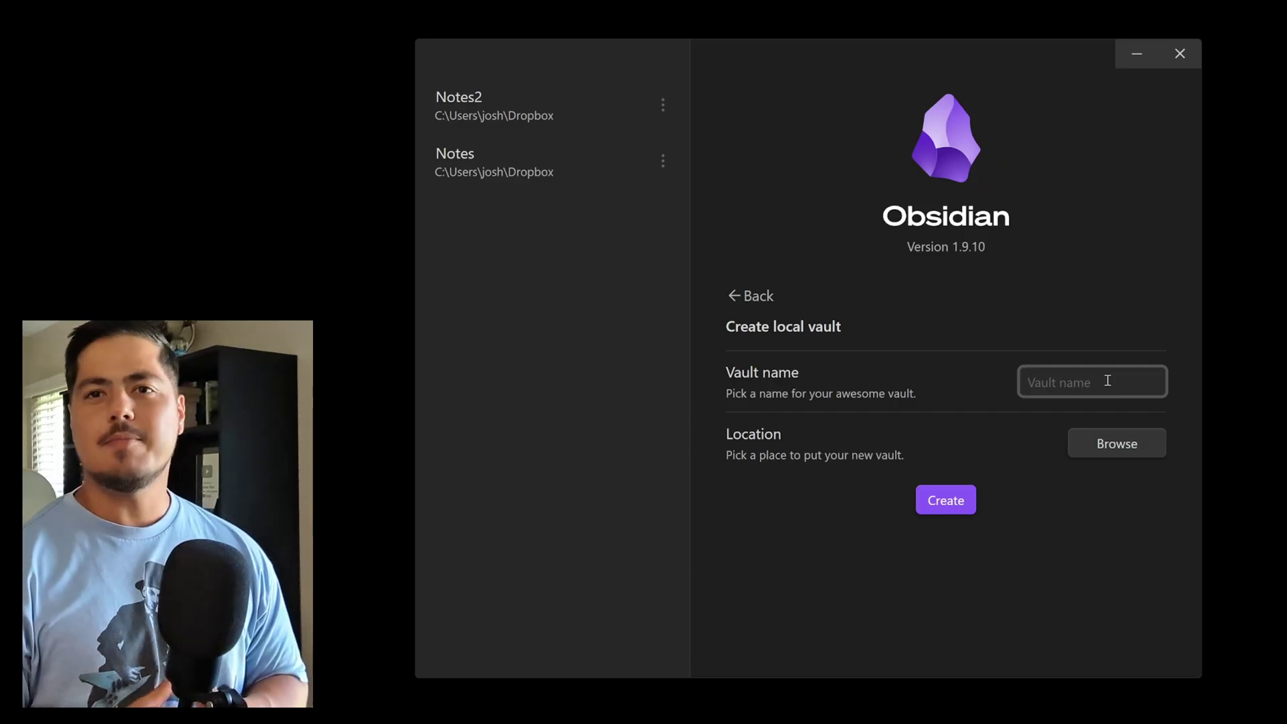
click(1256, 340)
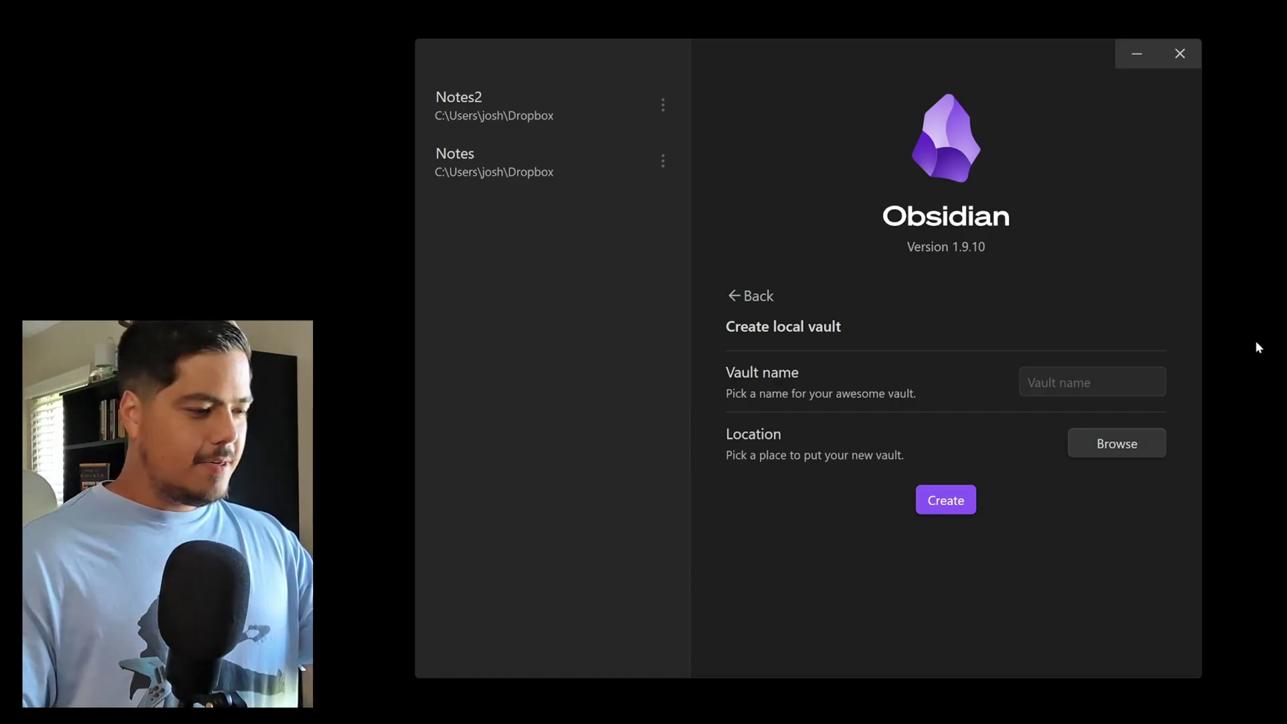
click(1122, 387)
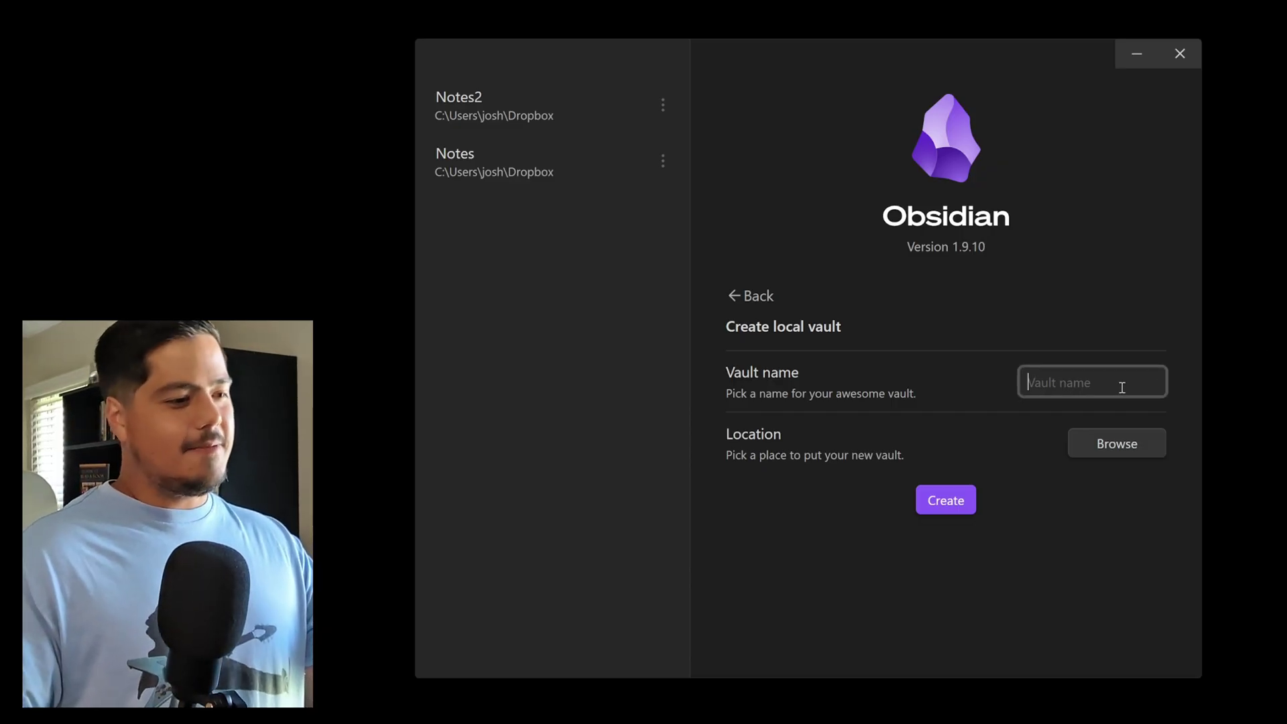
text(Star Dust)
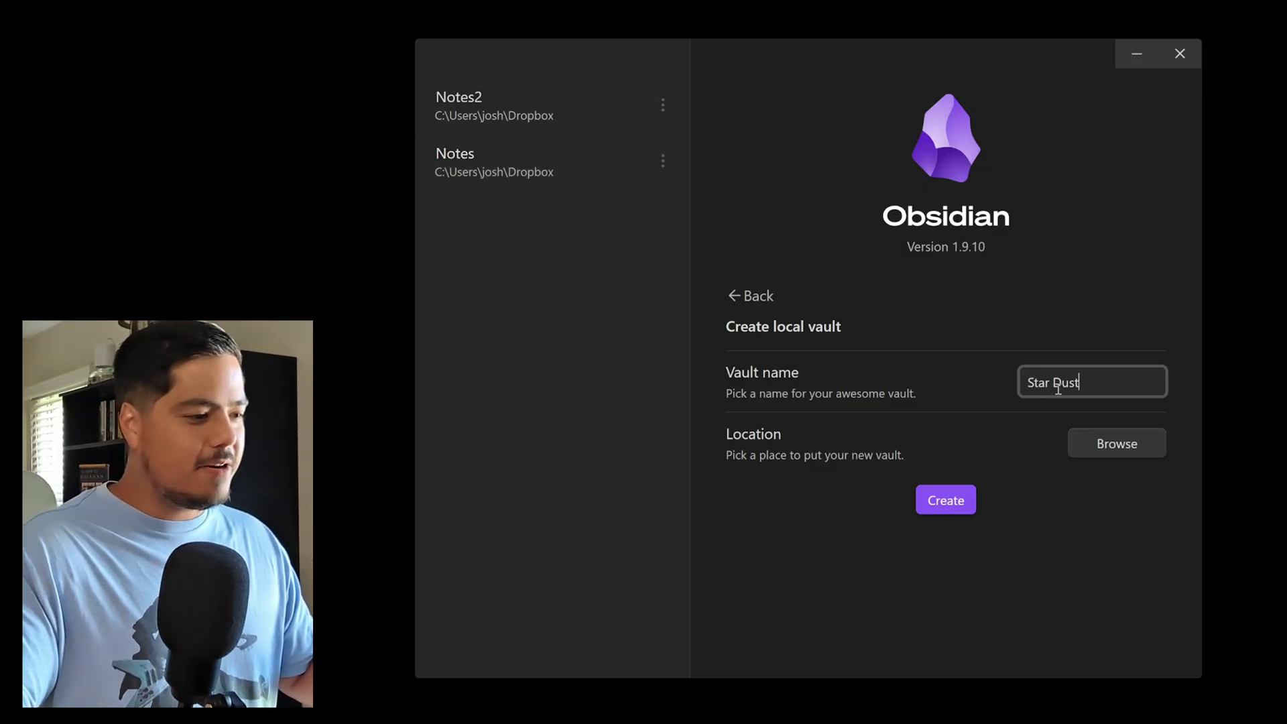
click(1095, 450)
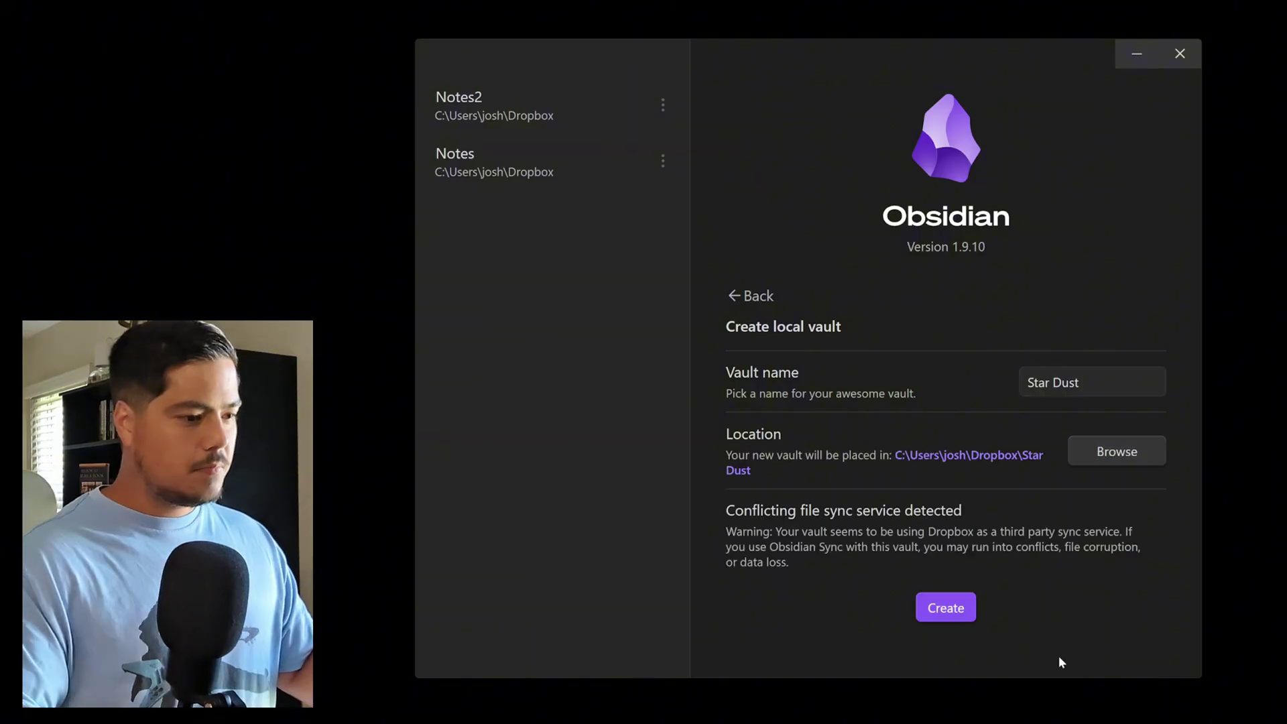
click(957, 618)
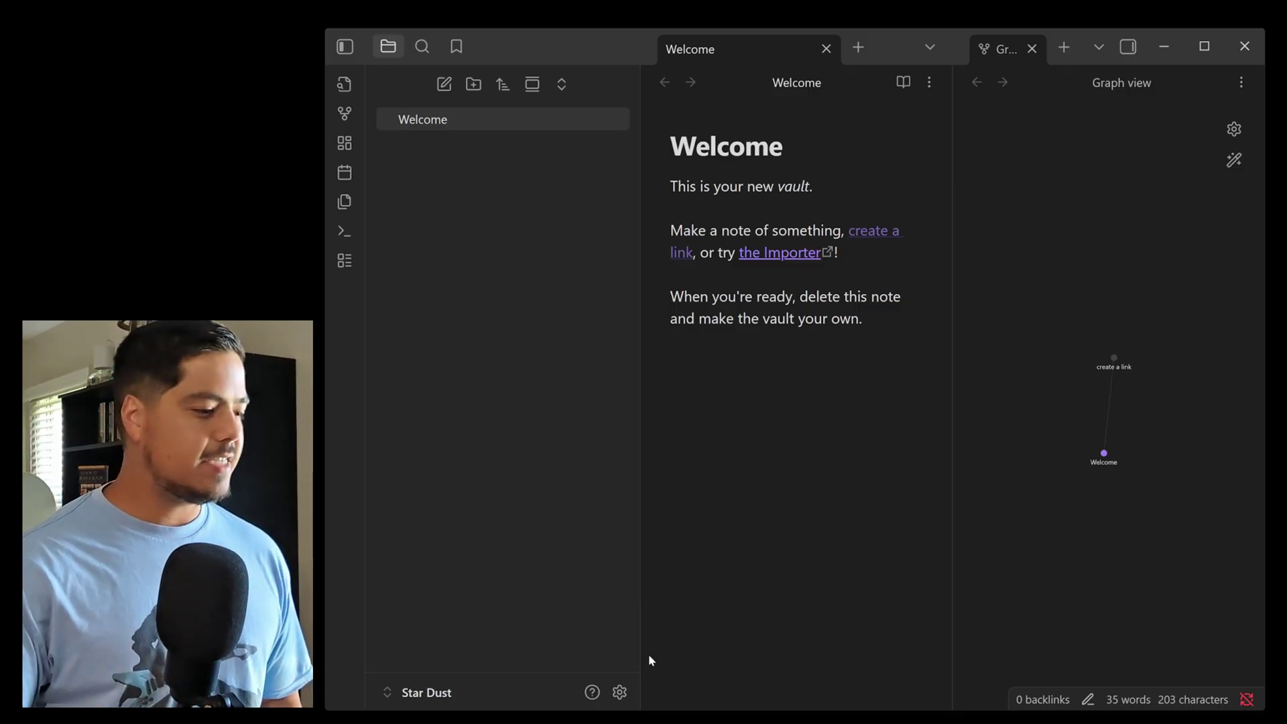
Open the core plugin settings and disable the Backlinks, Bases and Bookmarks plugins
click(620, 692)
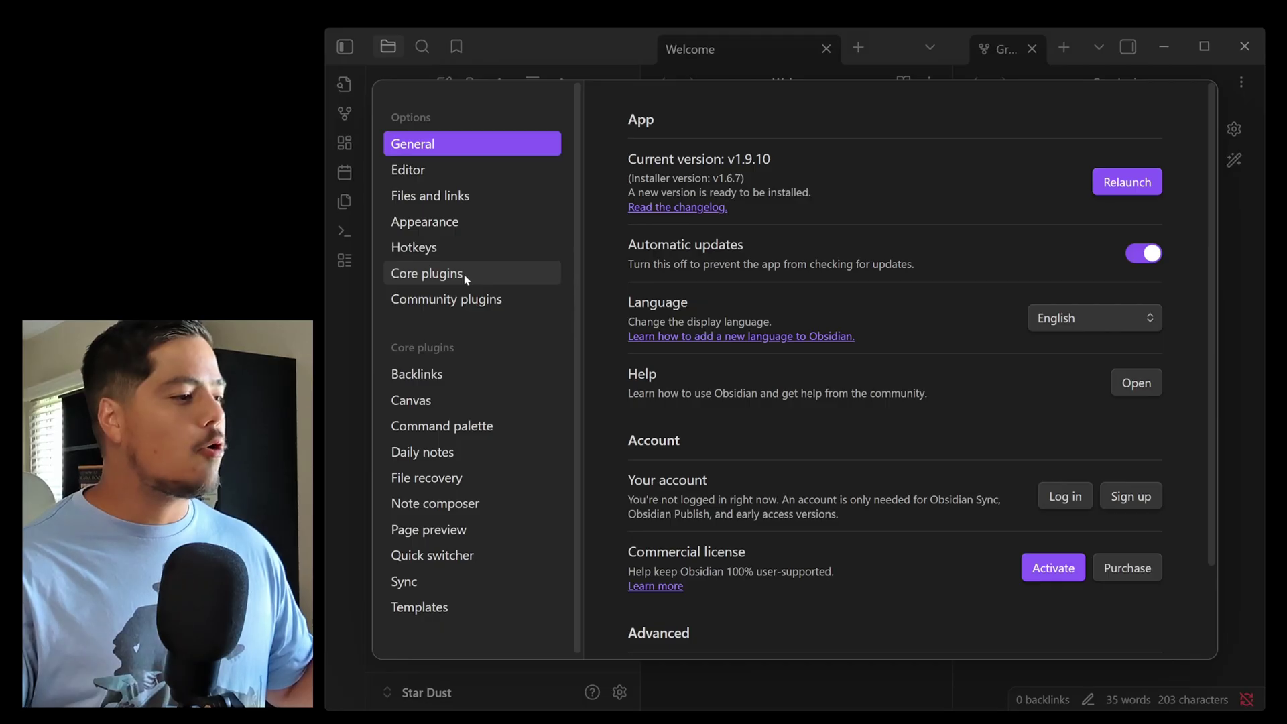
click(466, 277)
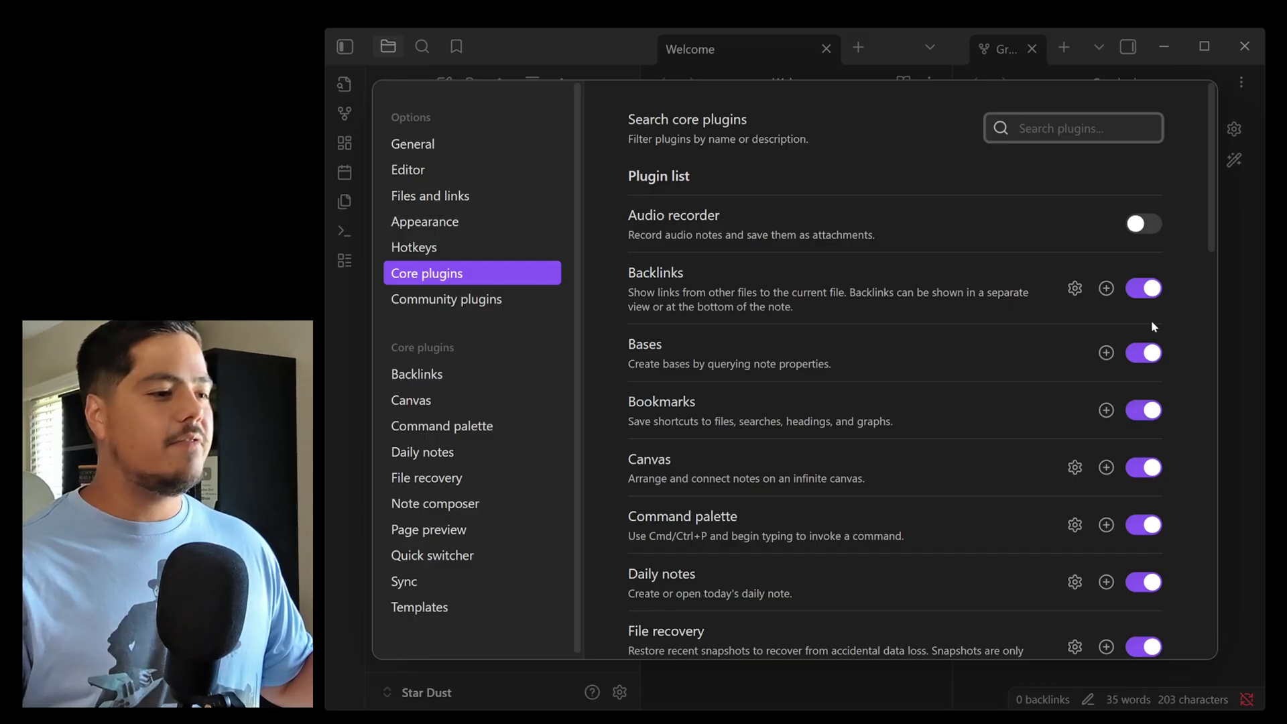
click(1150, 292)
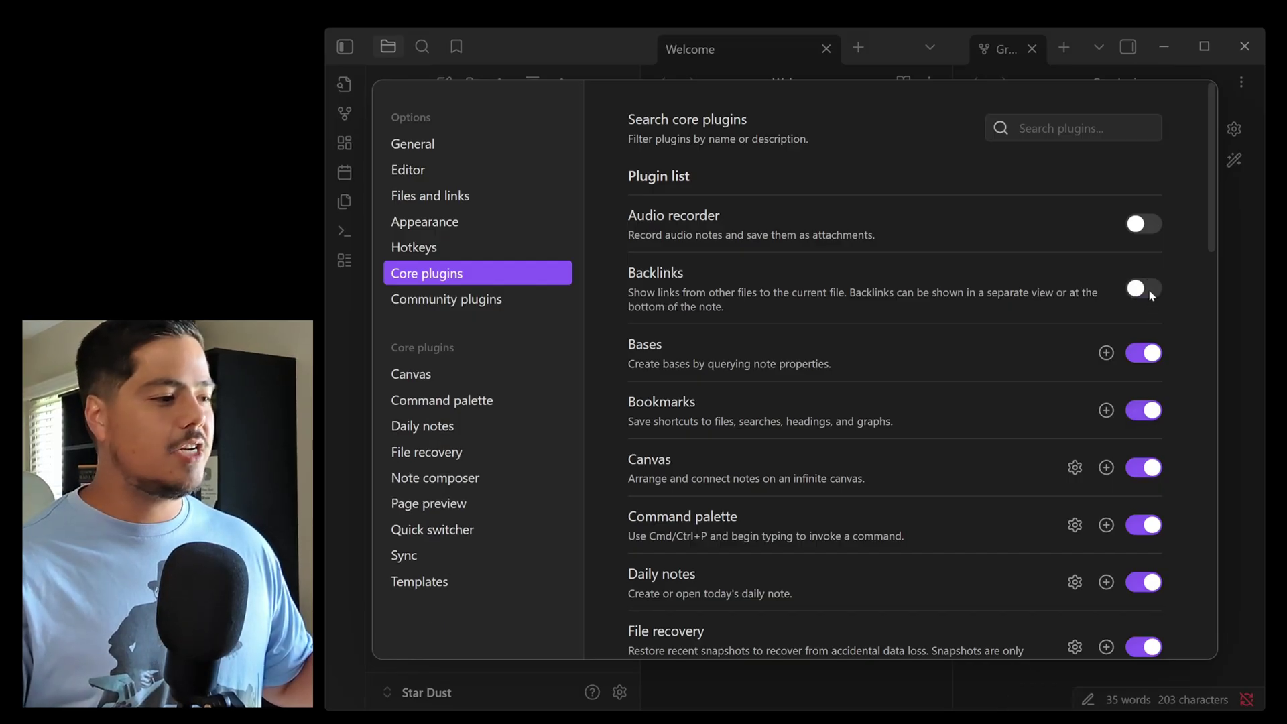
click(1147, 353)
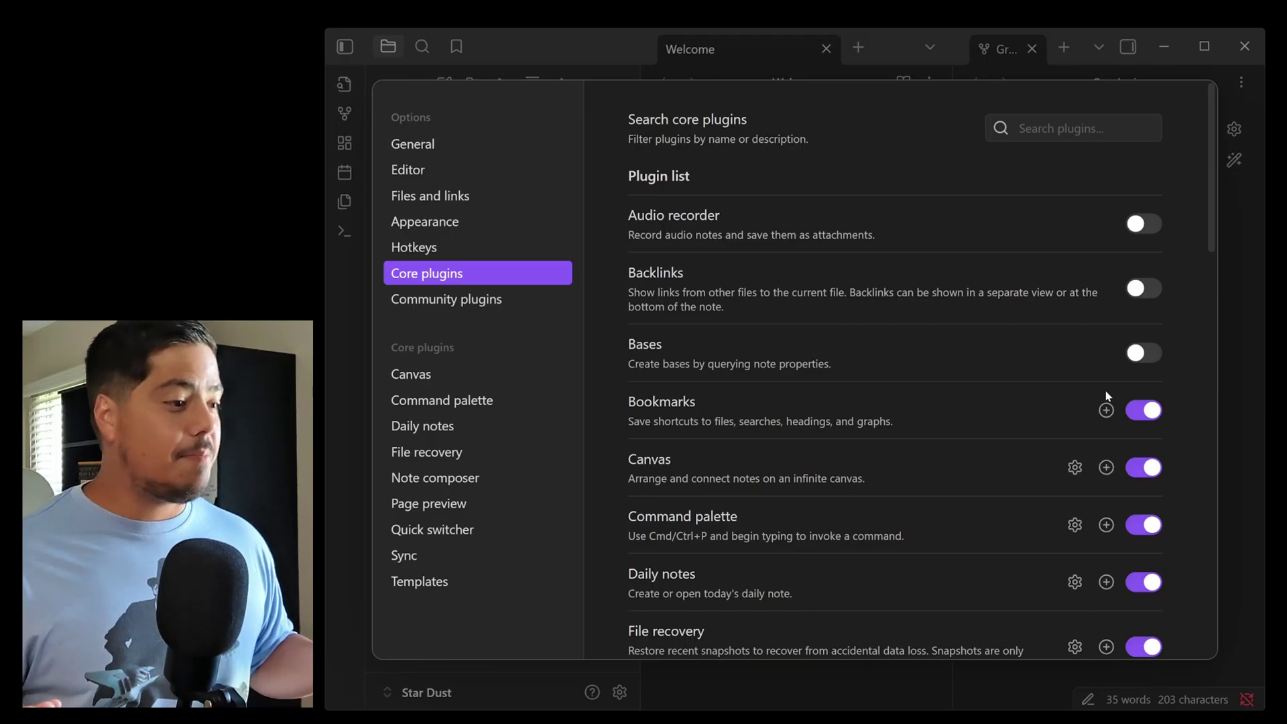
click(1138, 411)
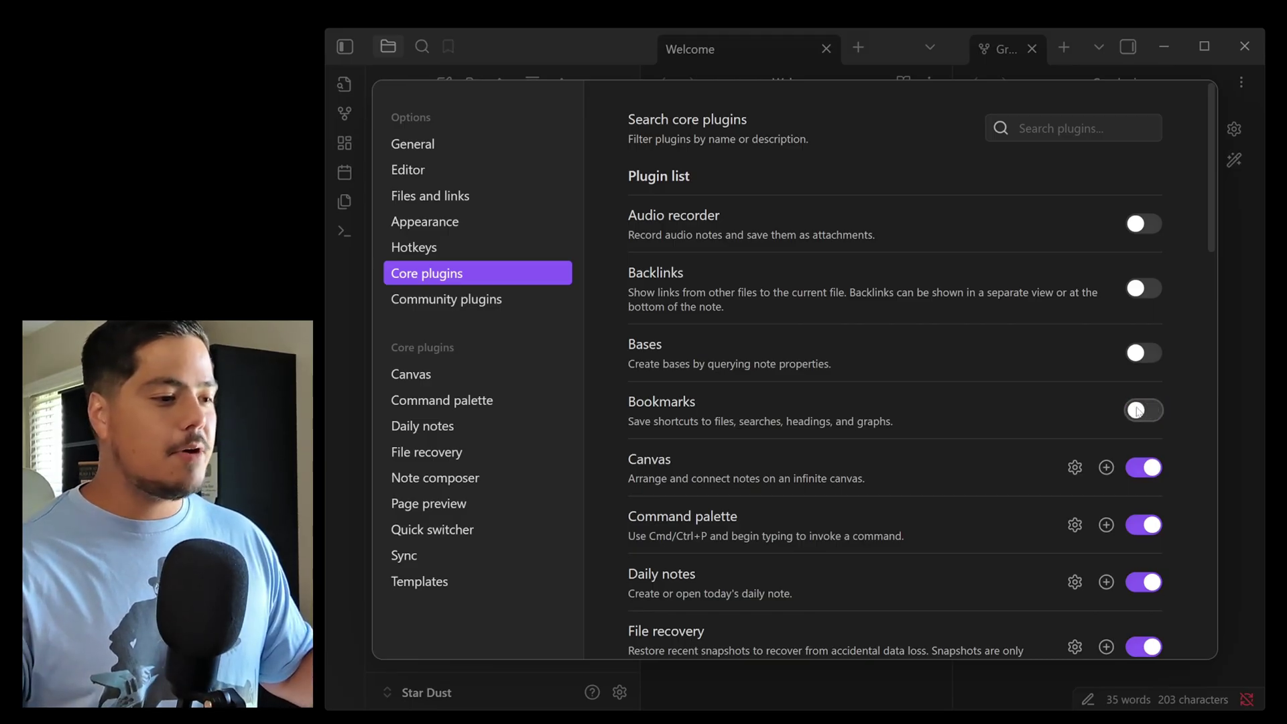
Disable the Canvas, Command palette and Daily notes core plugins
scroll(1139, 402, down, 3)
click(1147, 385)
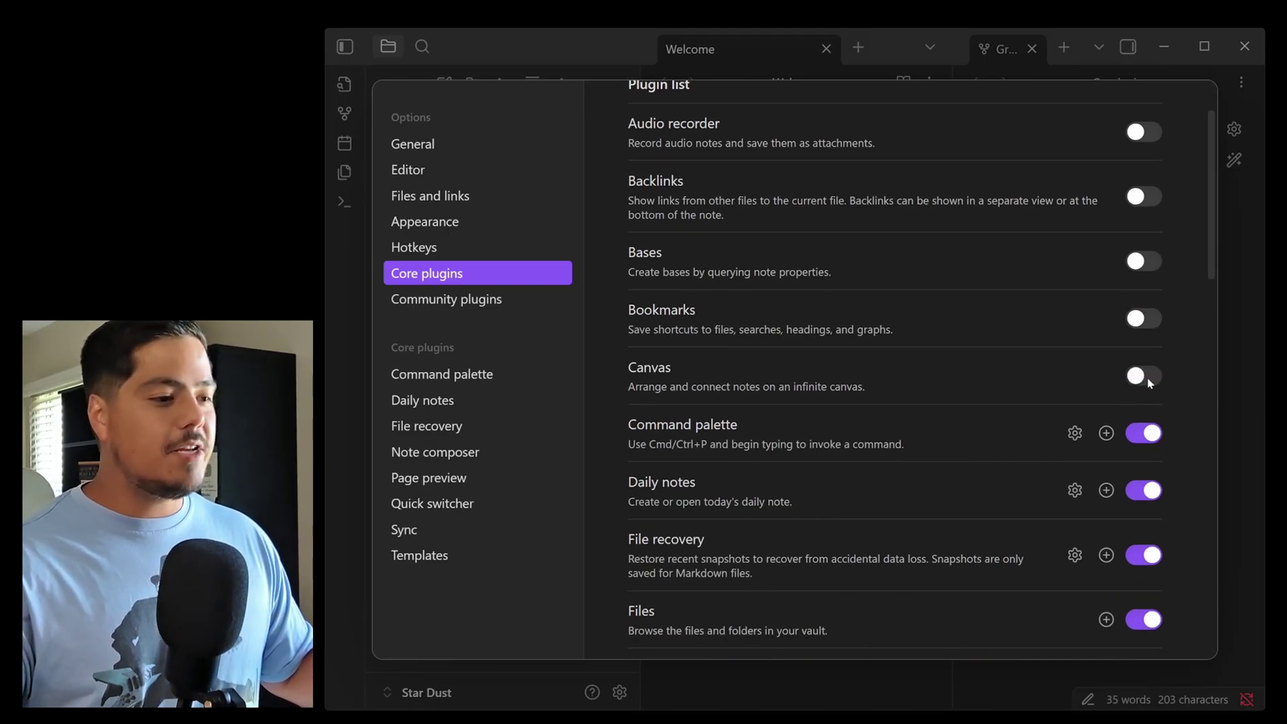
scroll(1148, 382, down, 2)
click(1146, 376)
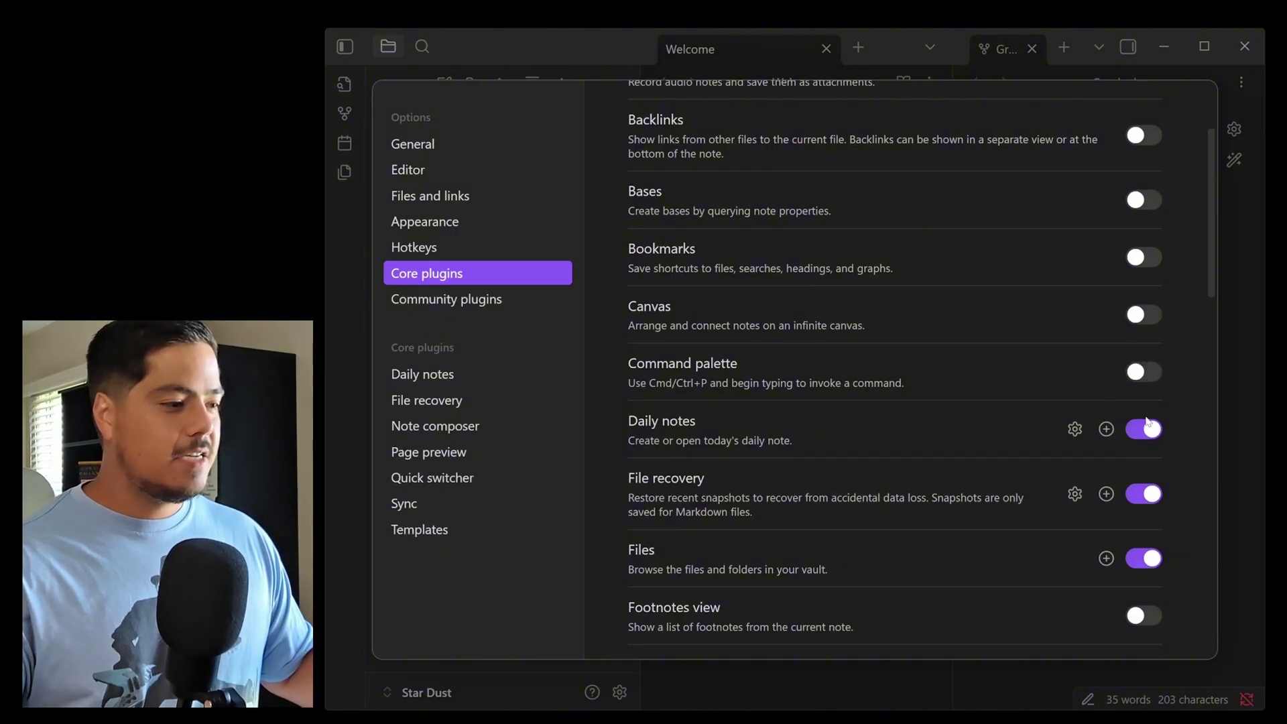
click(1146, 428)
scroll(1146, 426, down, 3)
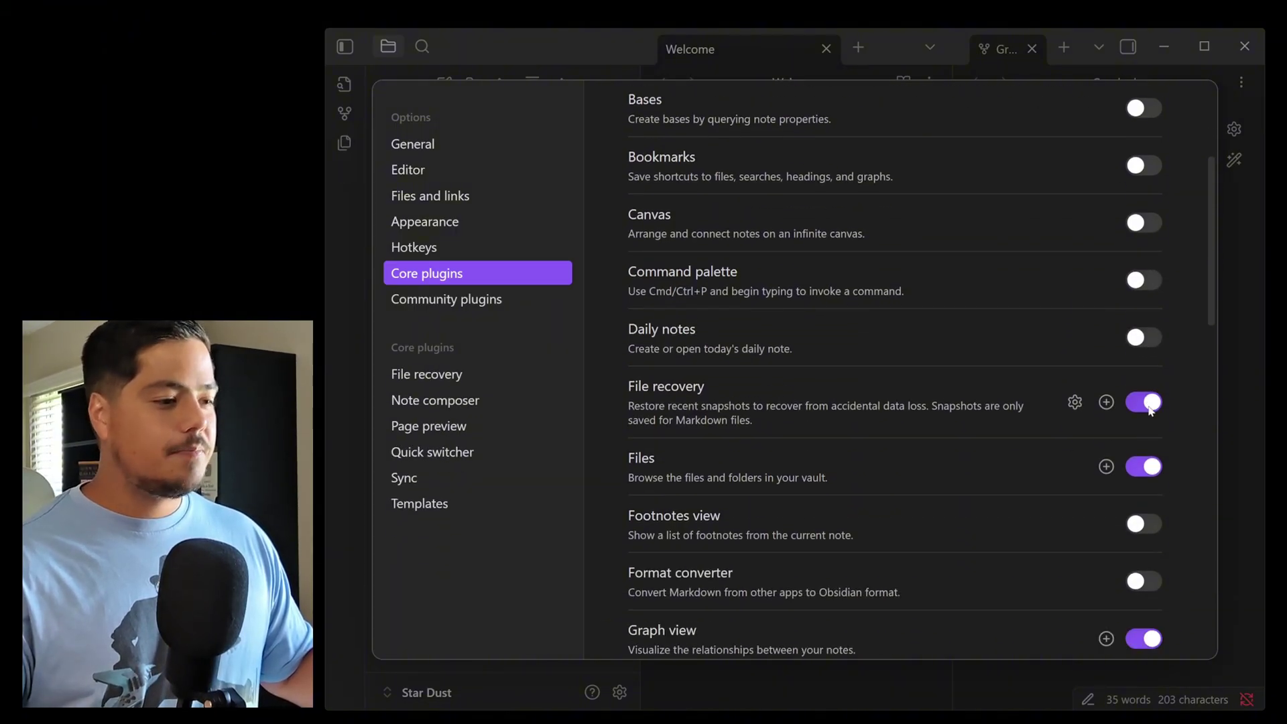
click(1150, 402)
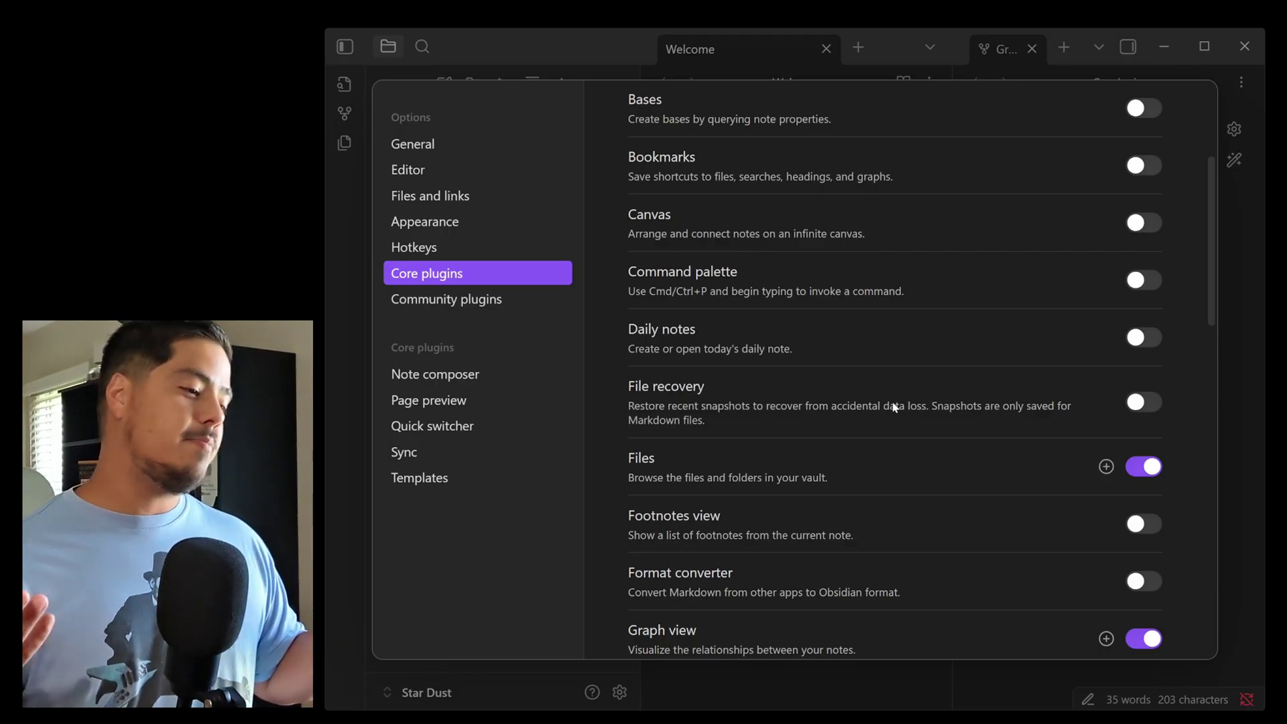
click(1139, 401)
Disable the Files, Graph view and Note composer core plugins, leaving File recovery enabled
scroll(1142, 406, down, 1)
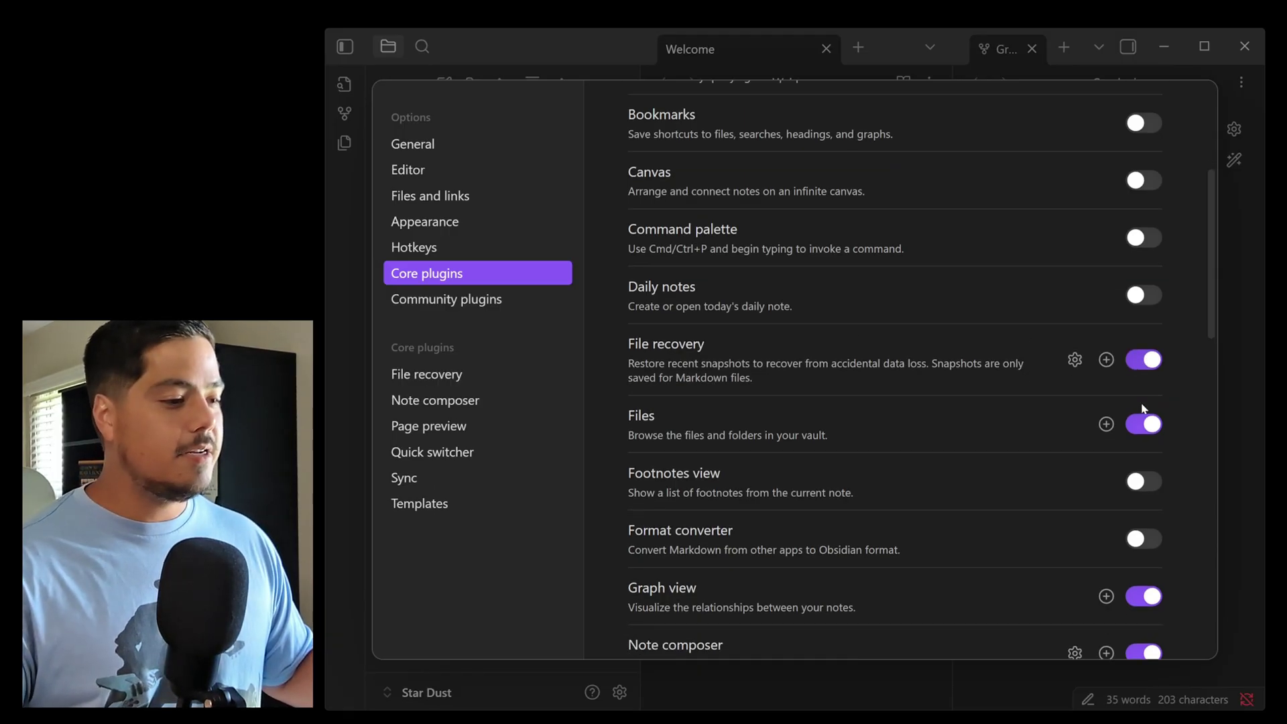
scroll(1143, 407, down, 1)
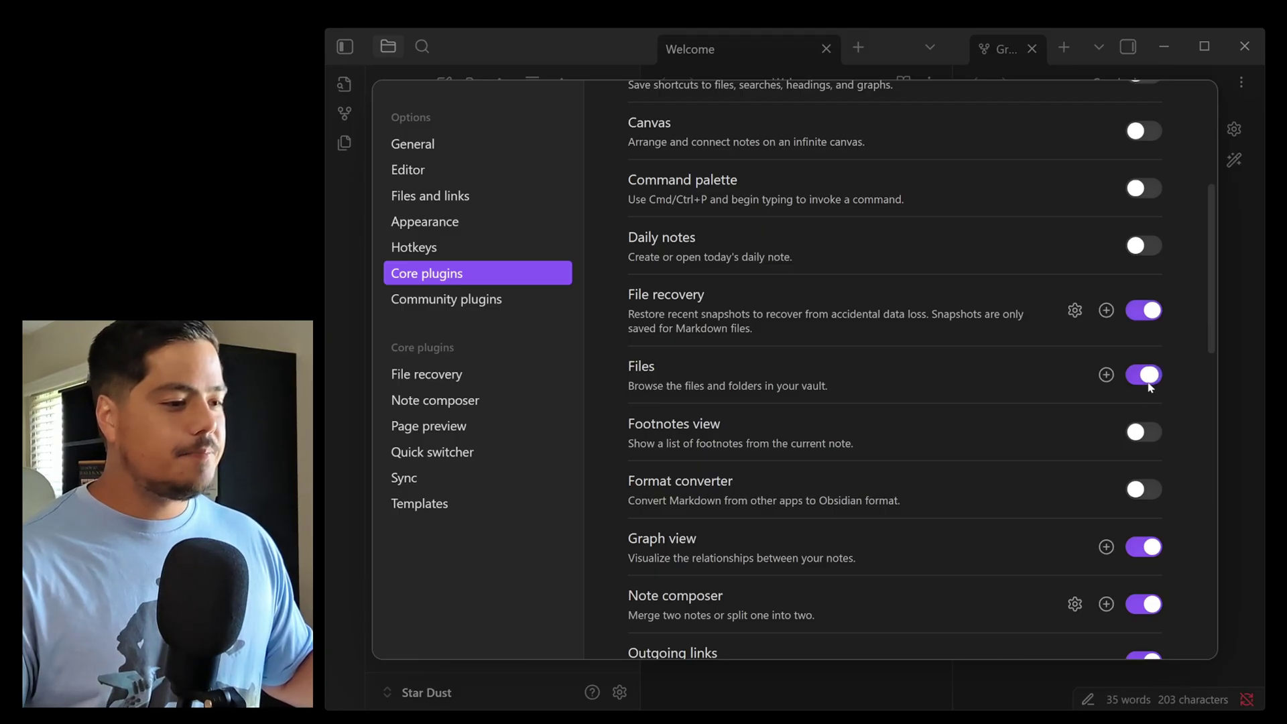
click(1148, 376)
scroll(1143, 380, down, 2)
scroll(1141, 383, down, 1)
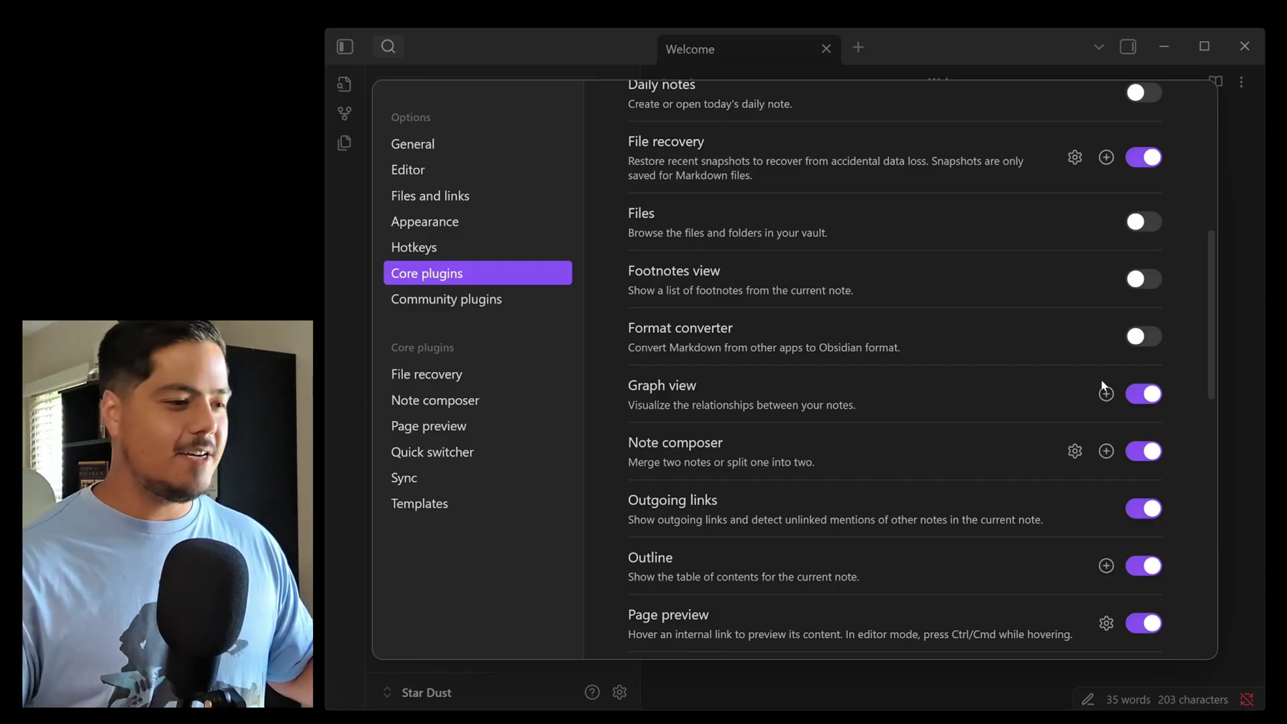
click(1138, 398)
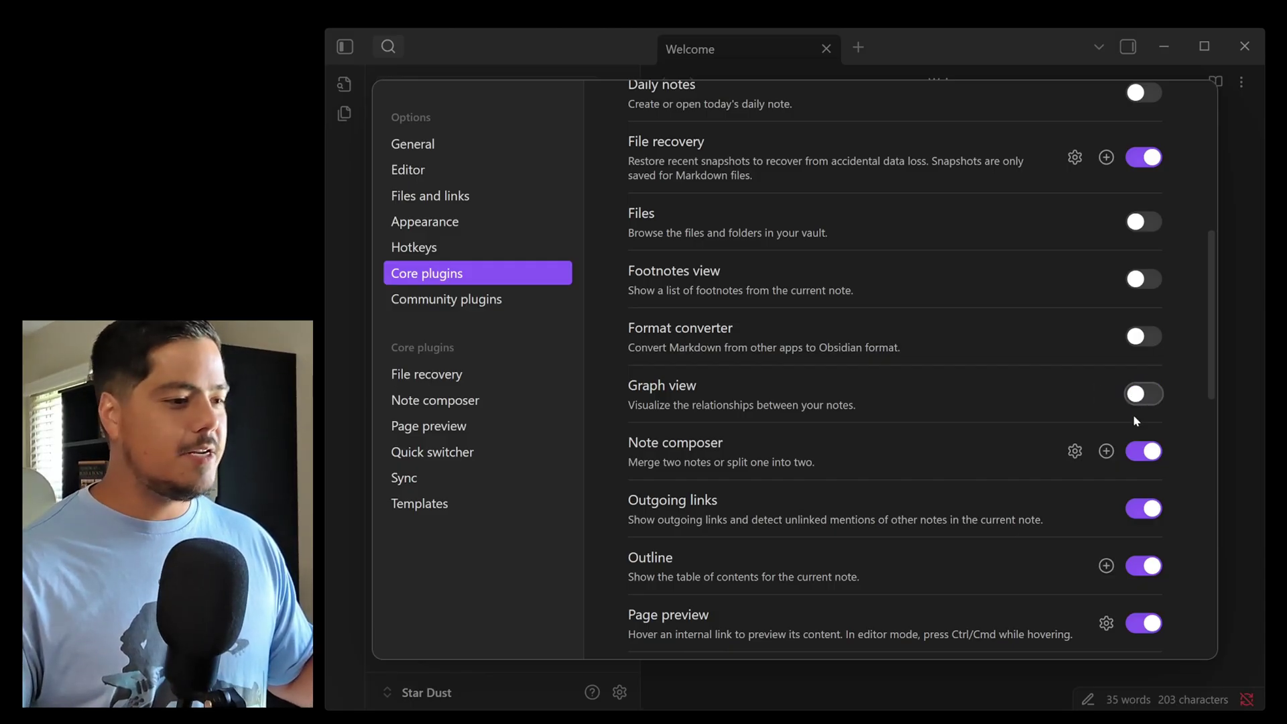
click(1142, 451)
Disable the Outgoing links, Outline, Page preview and Quick switcher core plugins
scroll(1144, 459, down, 2)
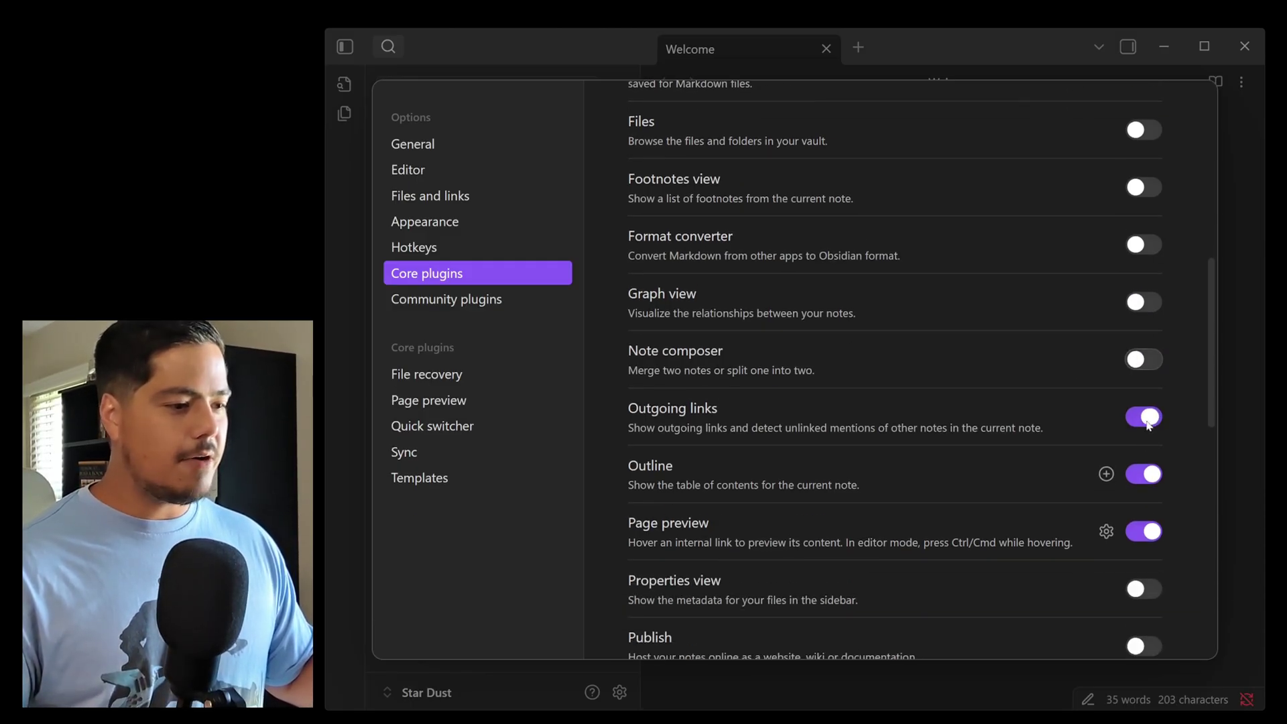
click(1145, 416)
click(1145, 474)
click(1147, 531)
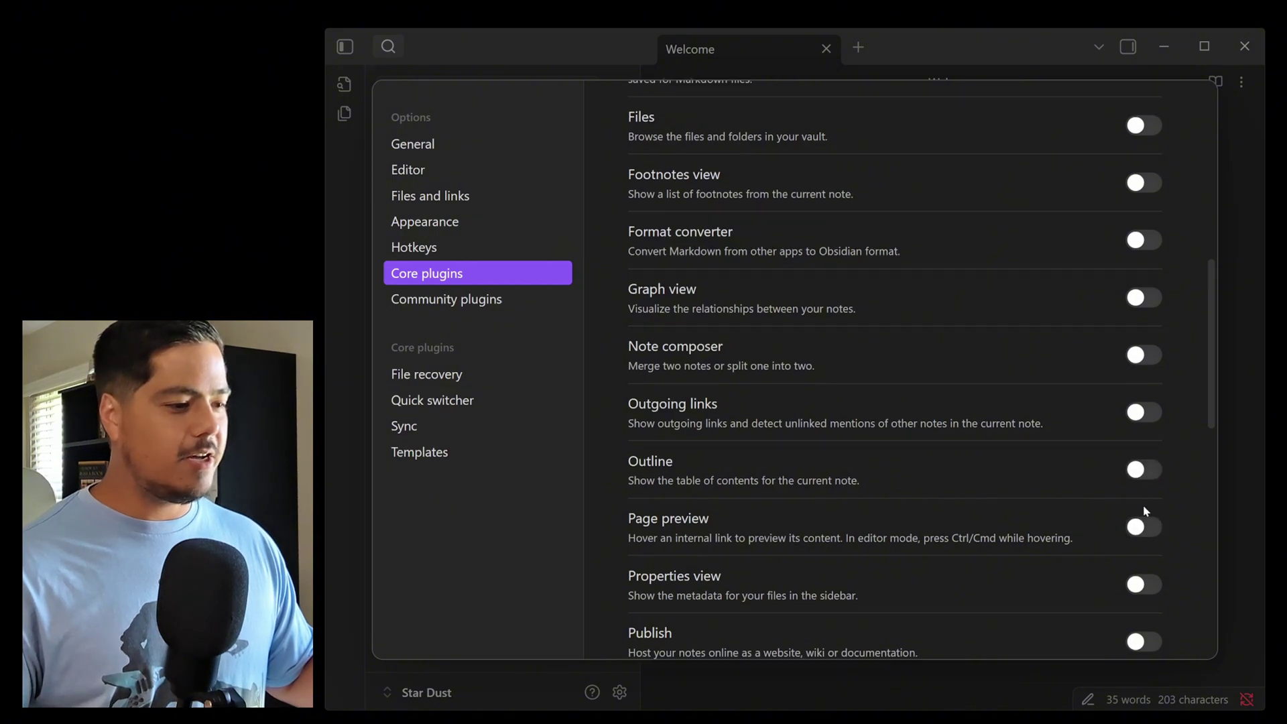
scroll(1144, 504, down, 5)
click(1151, 404)
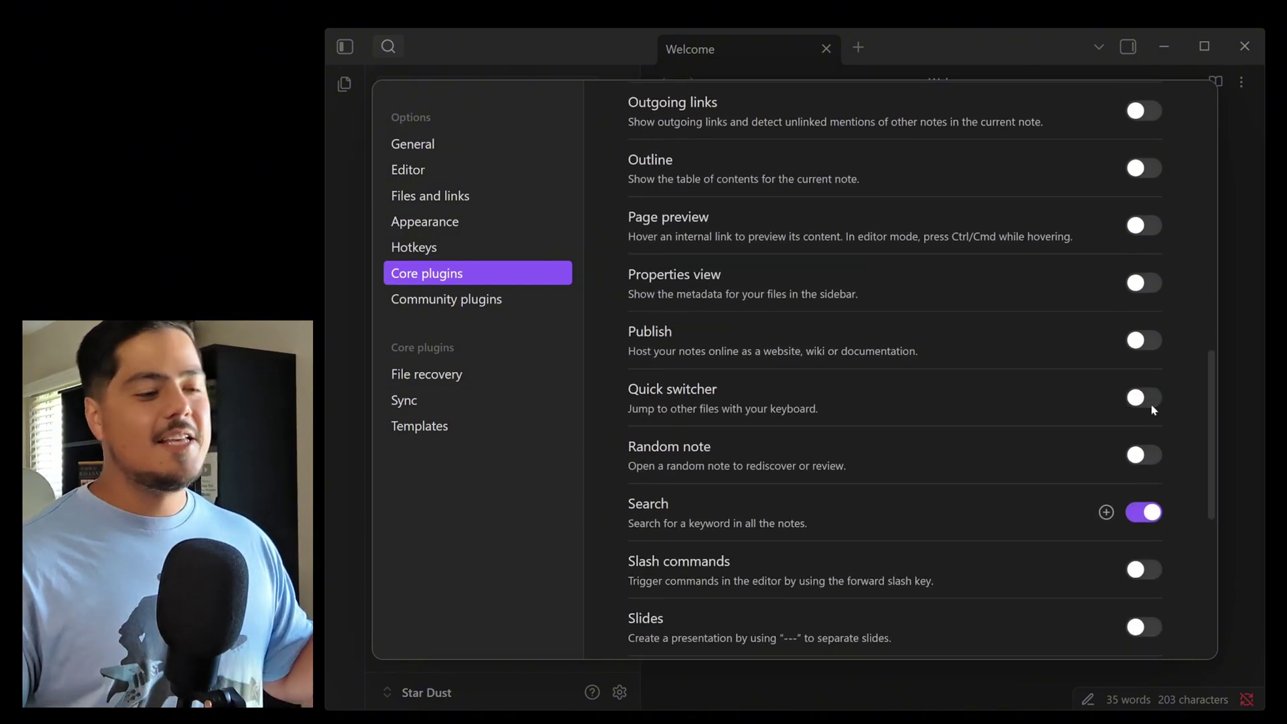
Disable the Search, Sync and Tags view core plugins
click(1141, 516)
scroll(1141, 516, down, 2)
scroll(1142, 521, down, 1)
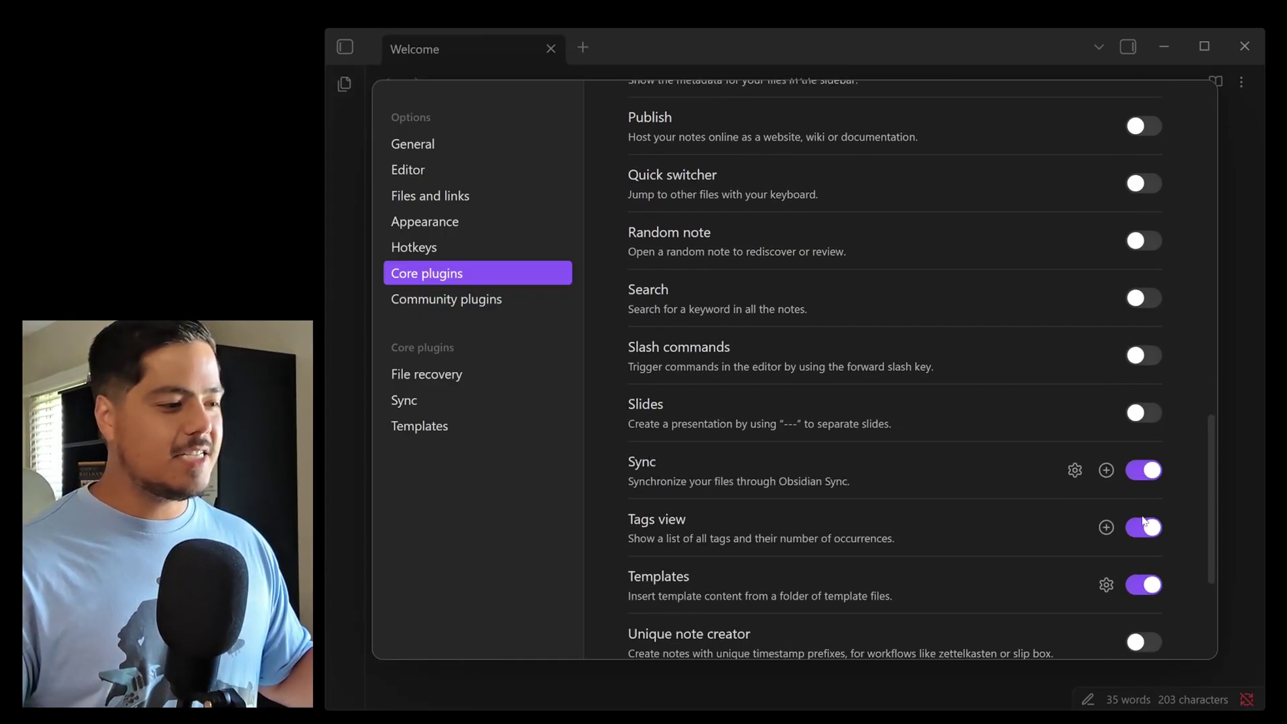
click(1144, 470)
click(1143, 529)
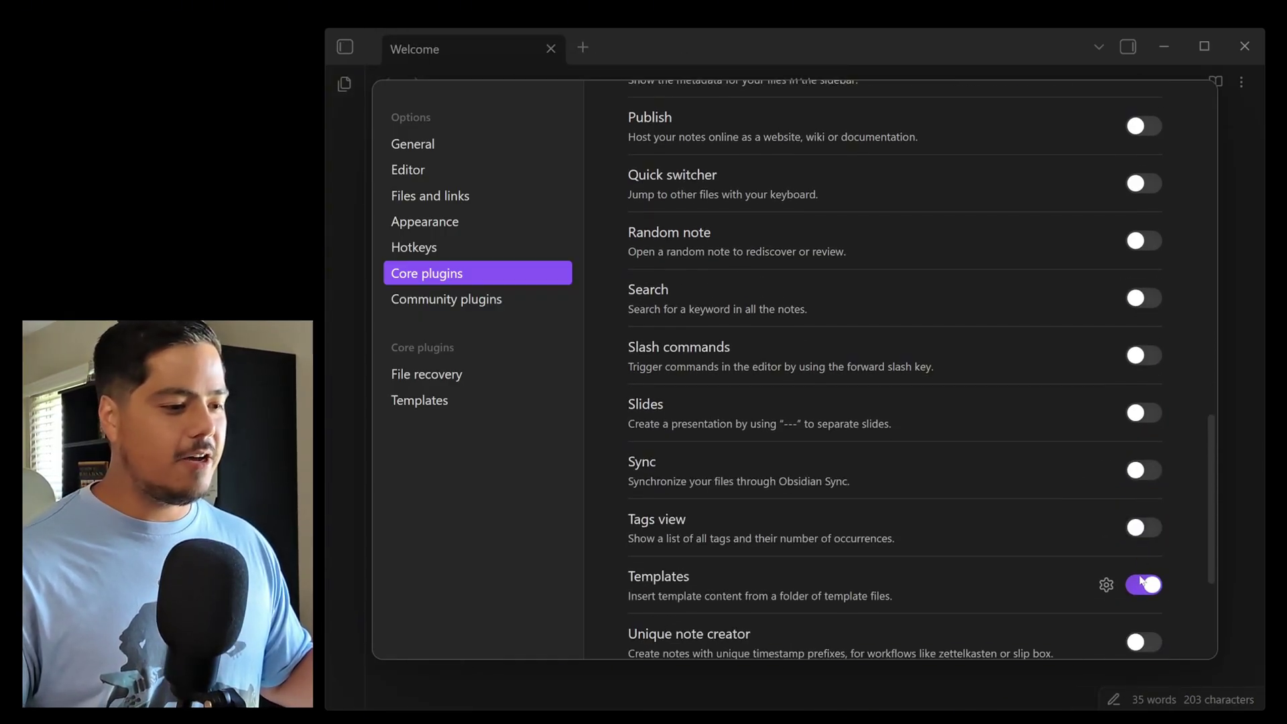
Disable the Templates and Word count core plugins, check the list for remaining enabled ones and close the settings
click(1143, 584)
scroll(1139, 563, down, 3)
click(1140, 540)
scroll(1141, 543, up, 3)
scroll(1140, 541, up, 10)
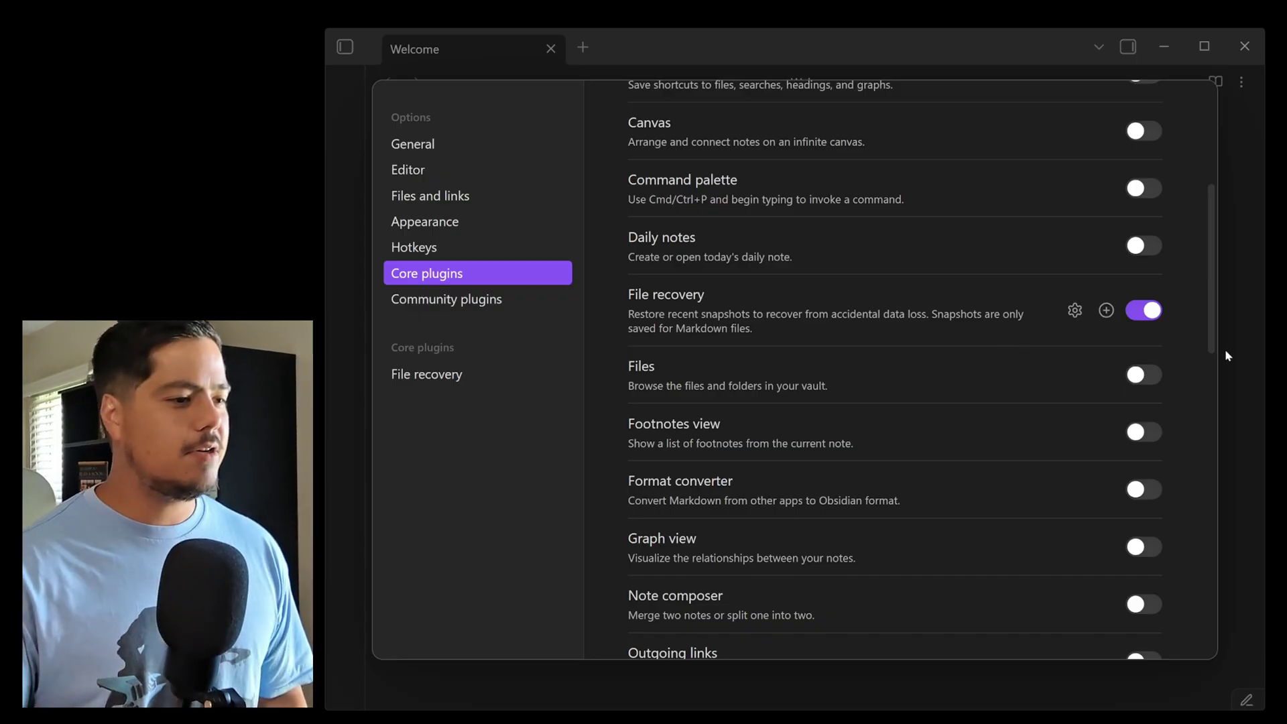
click(1241, 374)
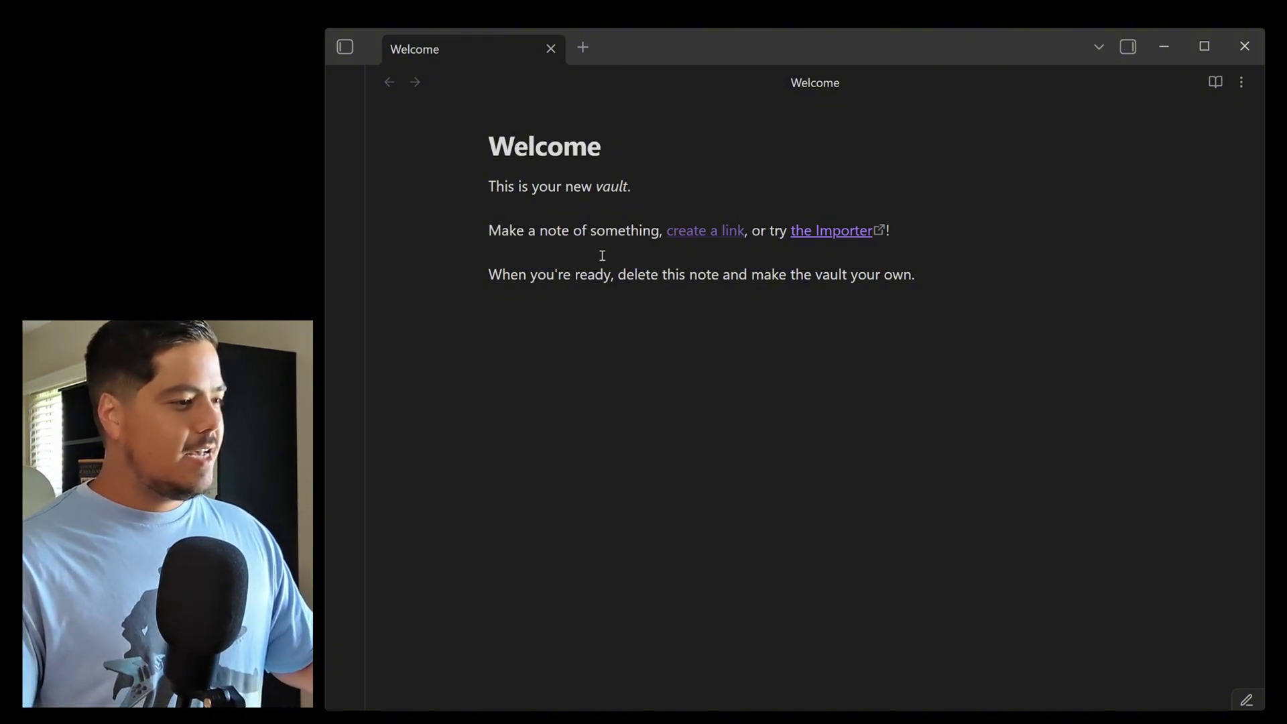
Close the Welcome note and create a note titled "New Note"
click(551, 48)
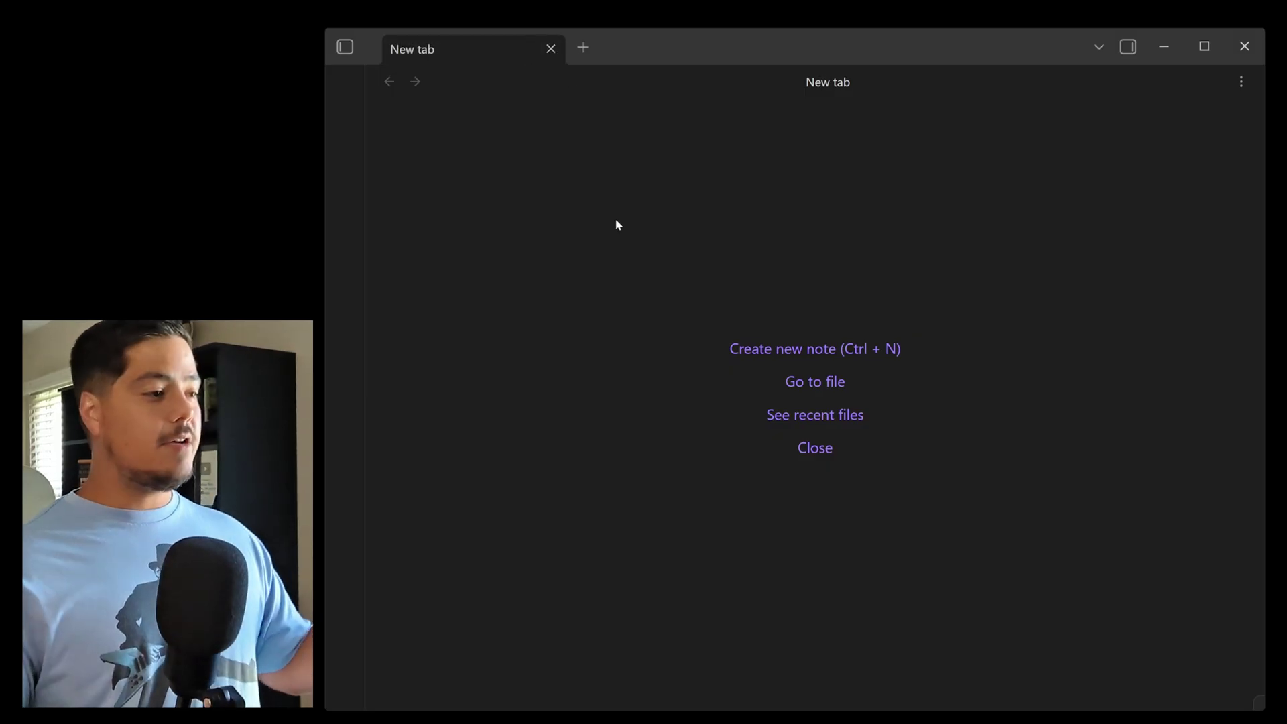
click(755, 354)
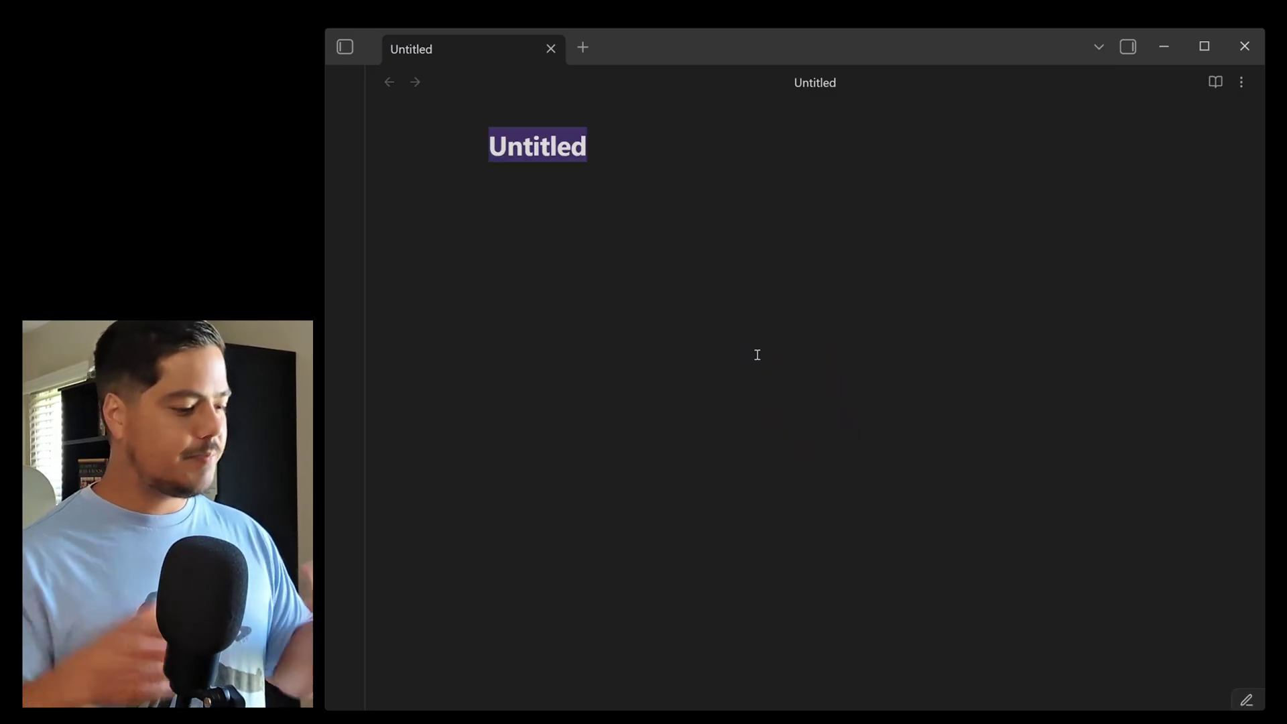
text(New Note)
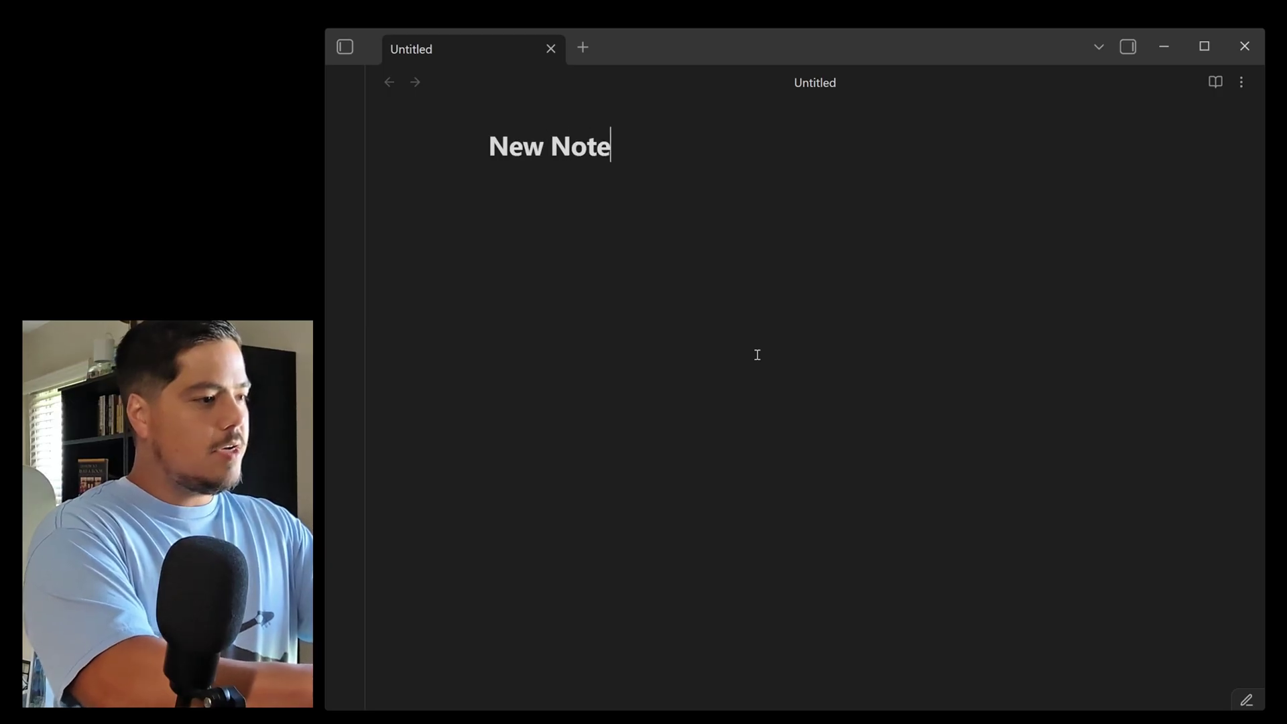
key(Return)
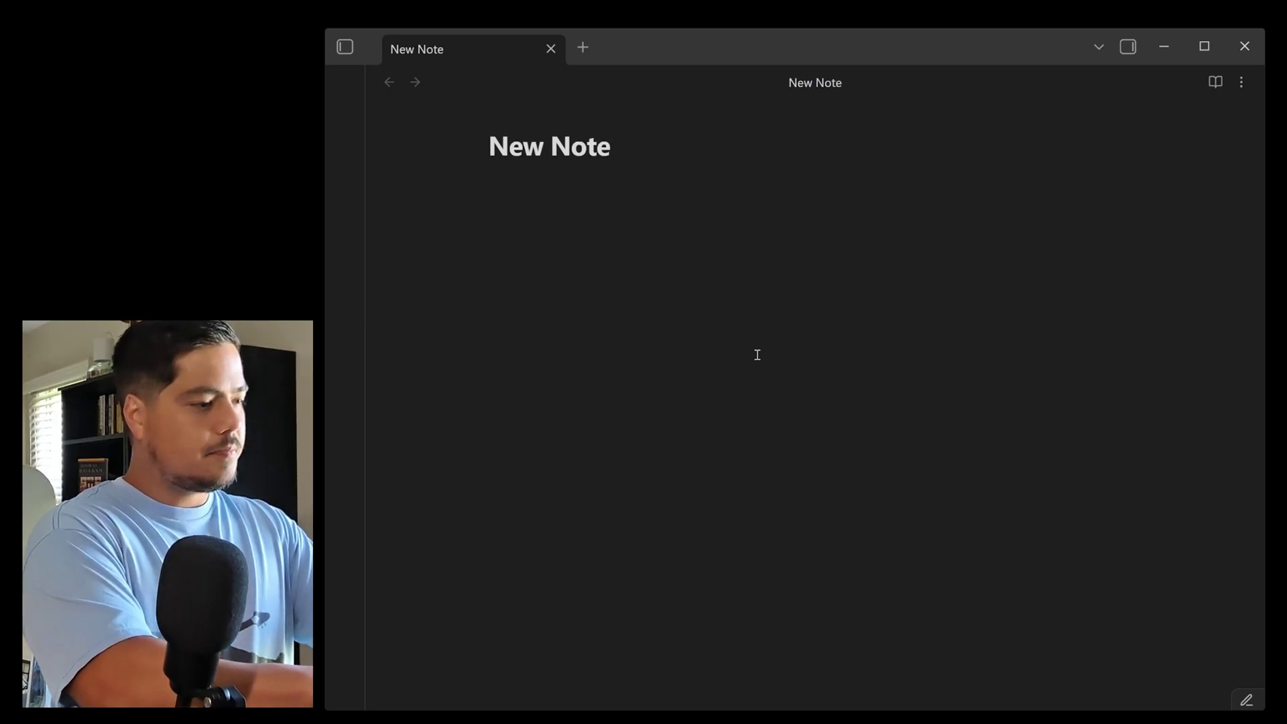
Write "Taking a look at making Obsidian simple!!" in the note's body and close the note
text(Taking a look at)
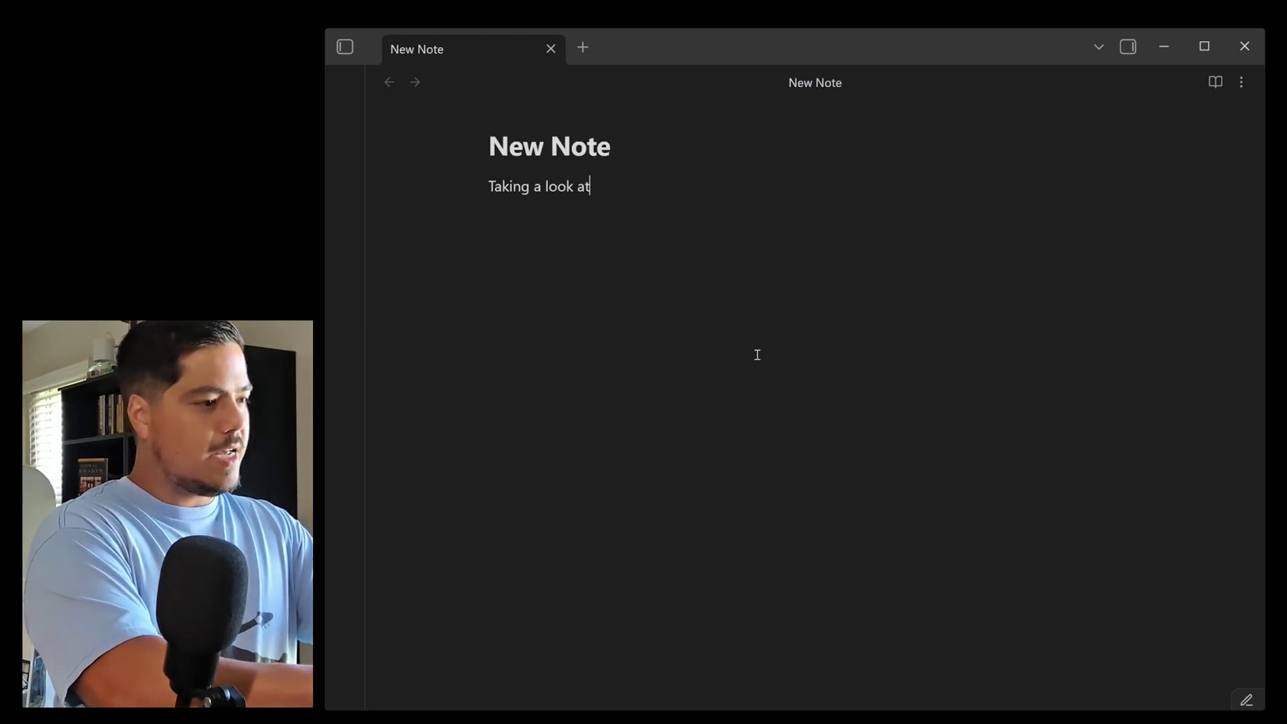
text( making Obsidian simple!!)
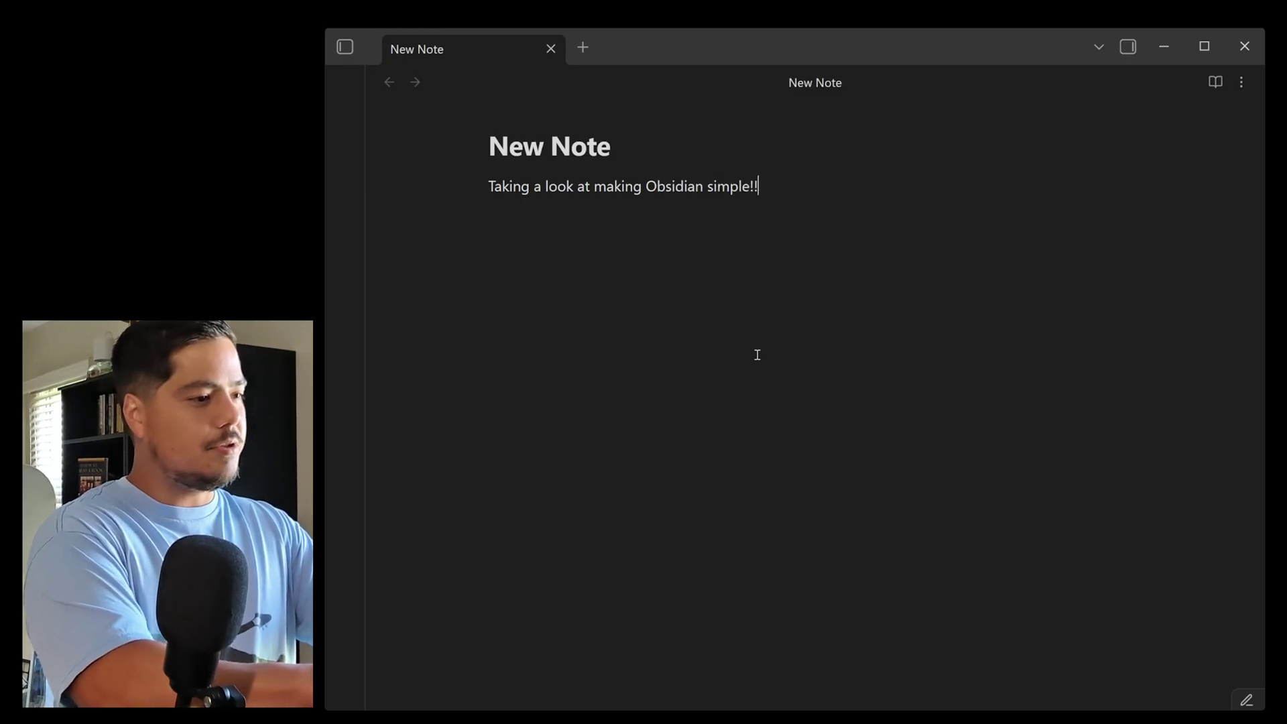
key(Return)
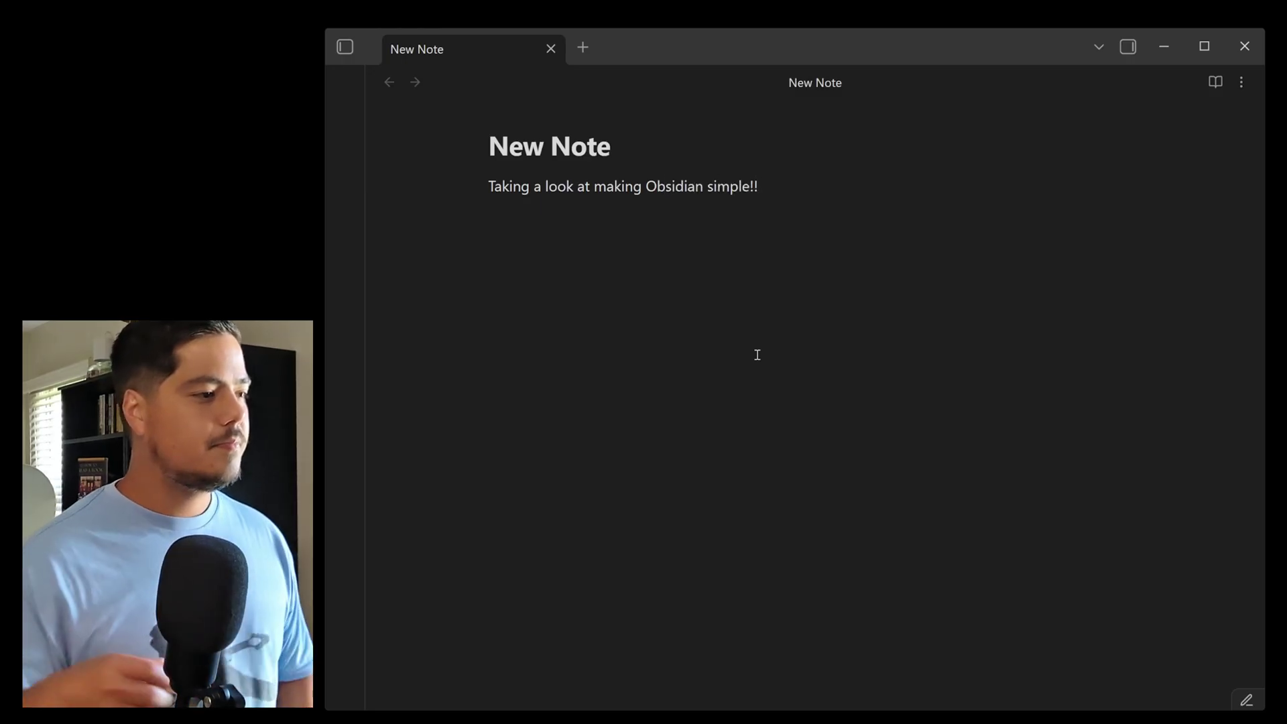
click(550, 48)
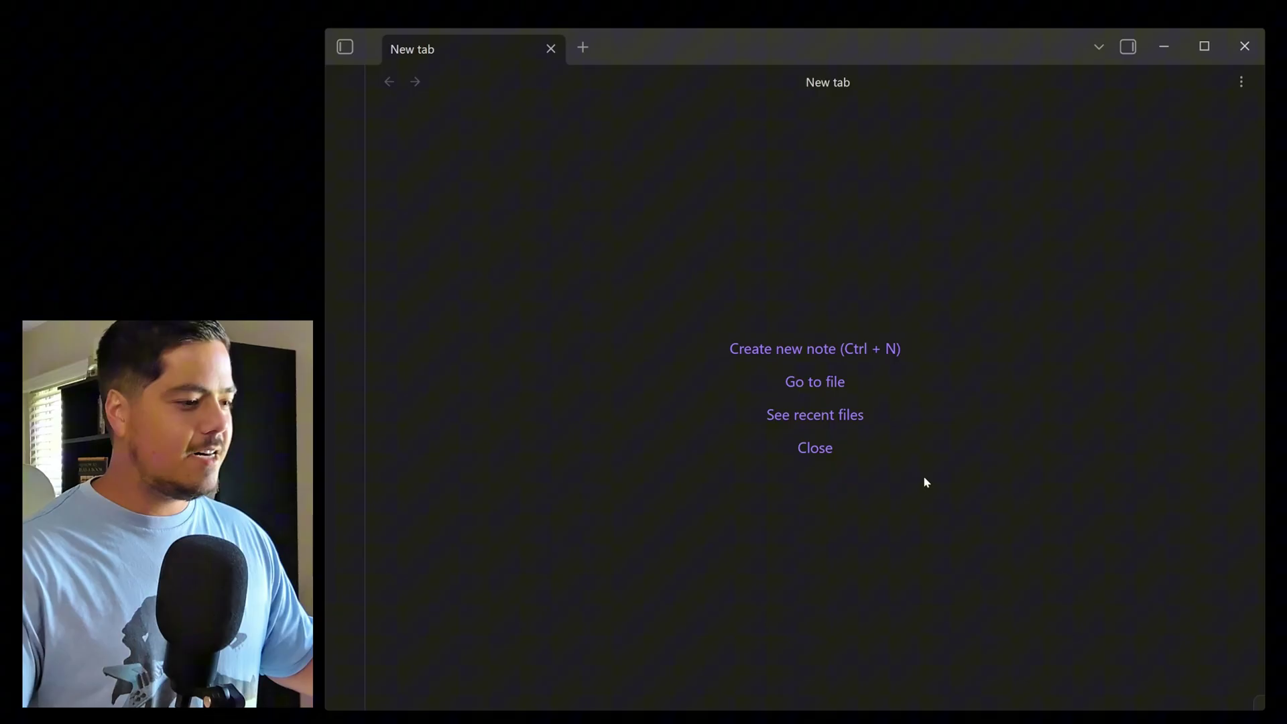
click(828, 452)
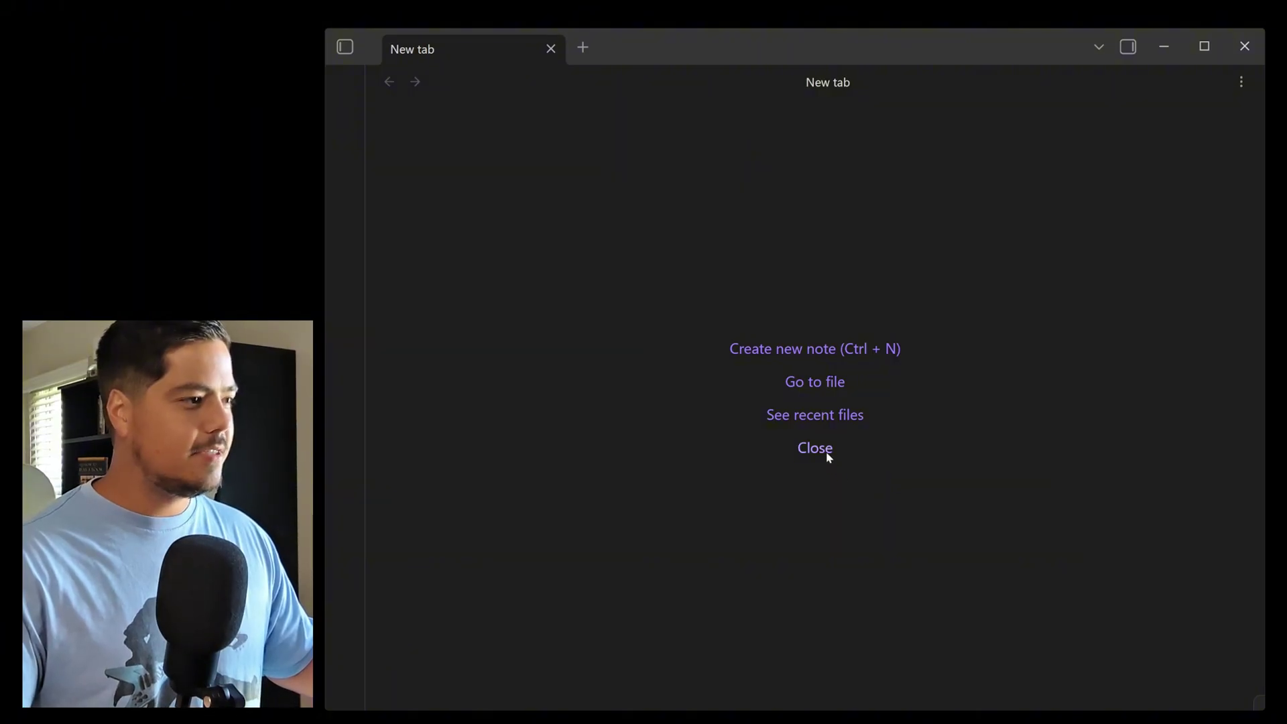
click(828, 453)
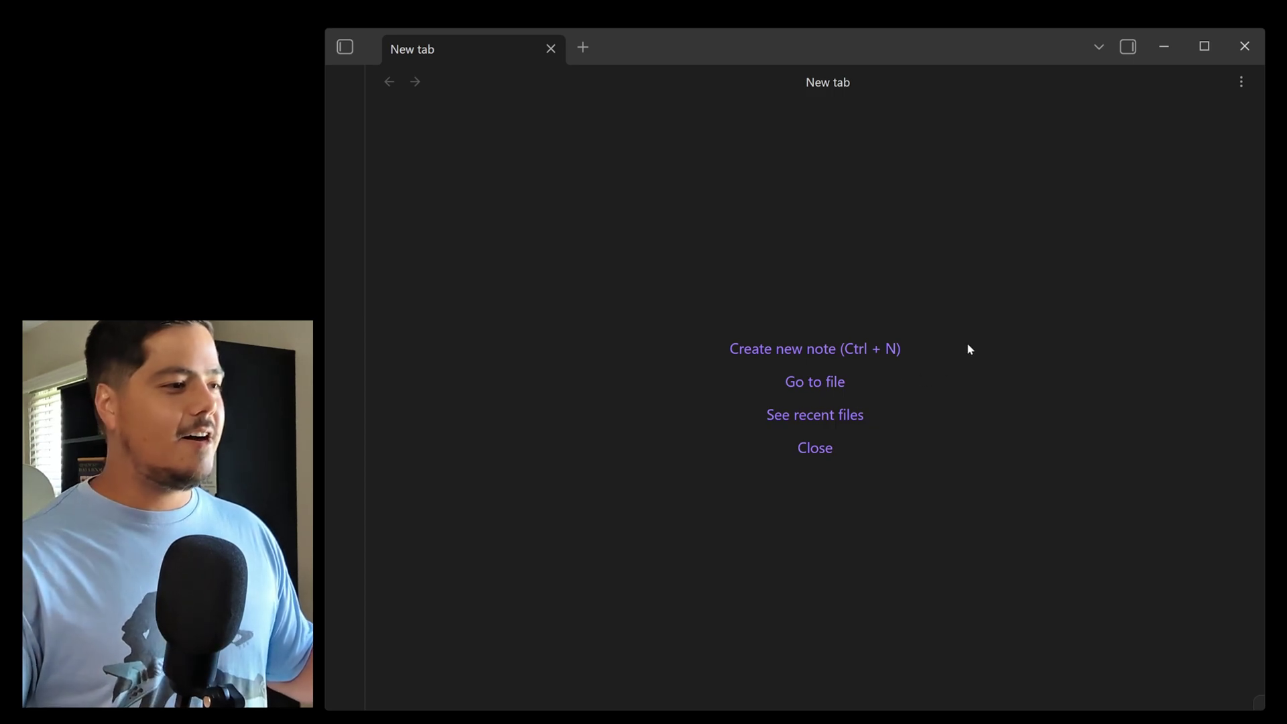
click(1241, 81)
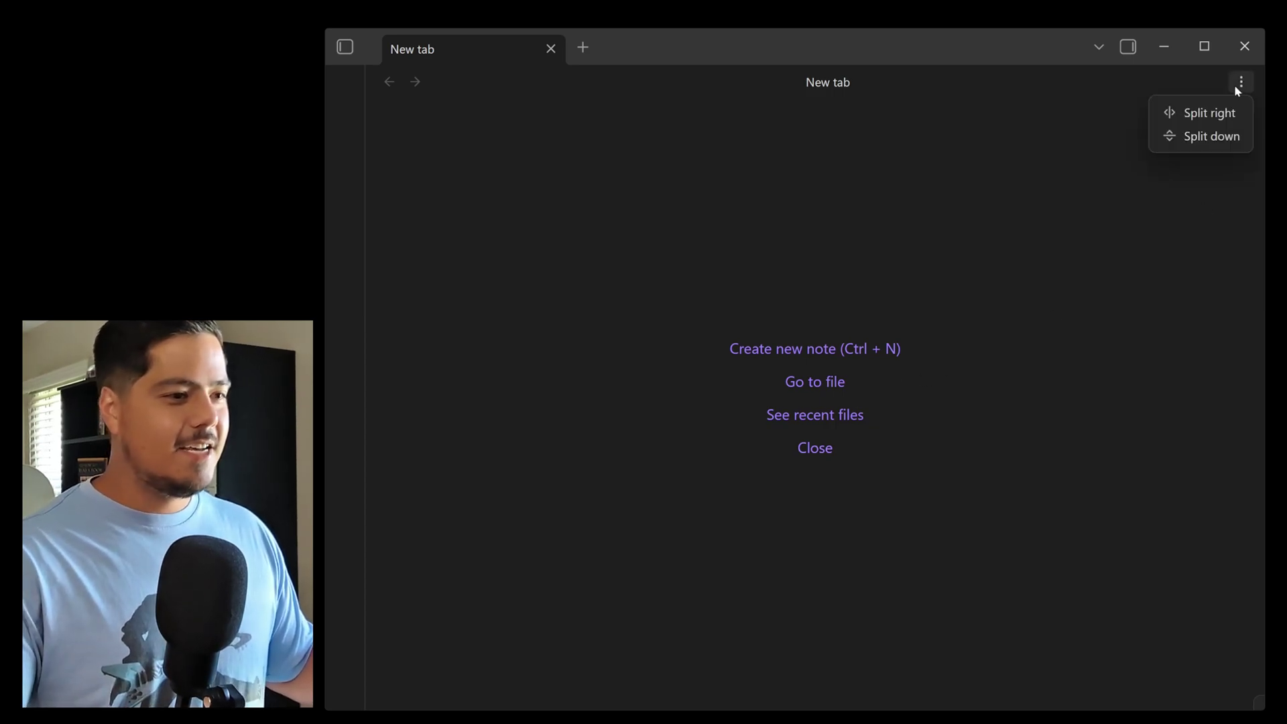
click(1240, 83)
click(1099, 48)
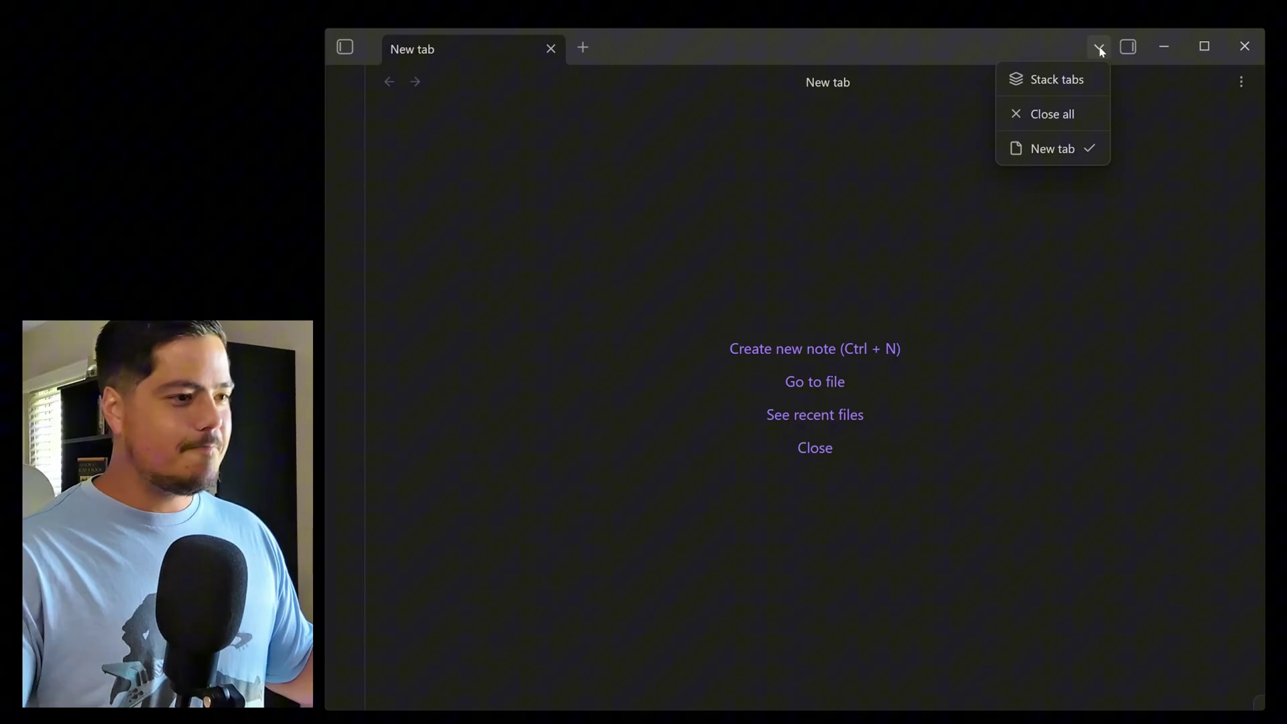
click(1099, 48)
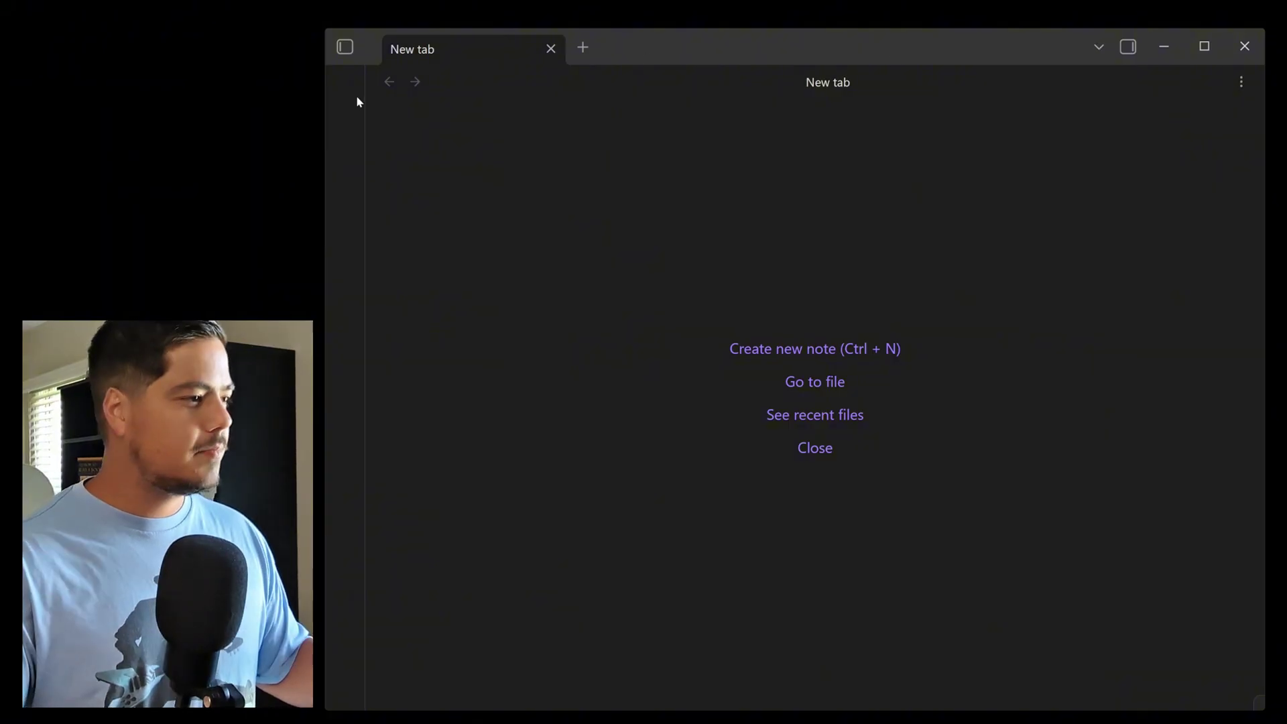
Reveal the empty sidebar, move the blank tab into it and move it back to the main tab area
click(346, 49)
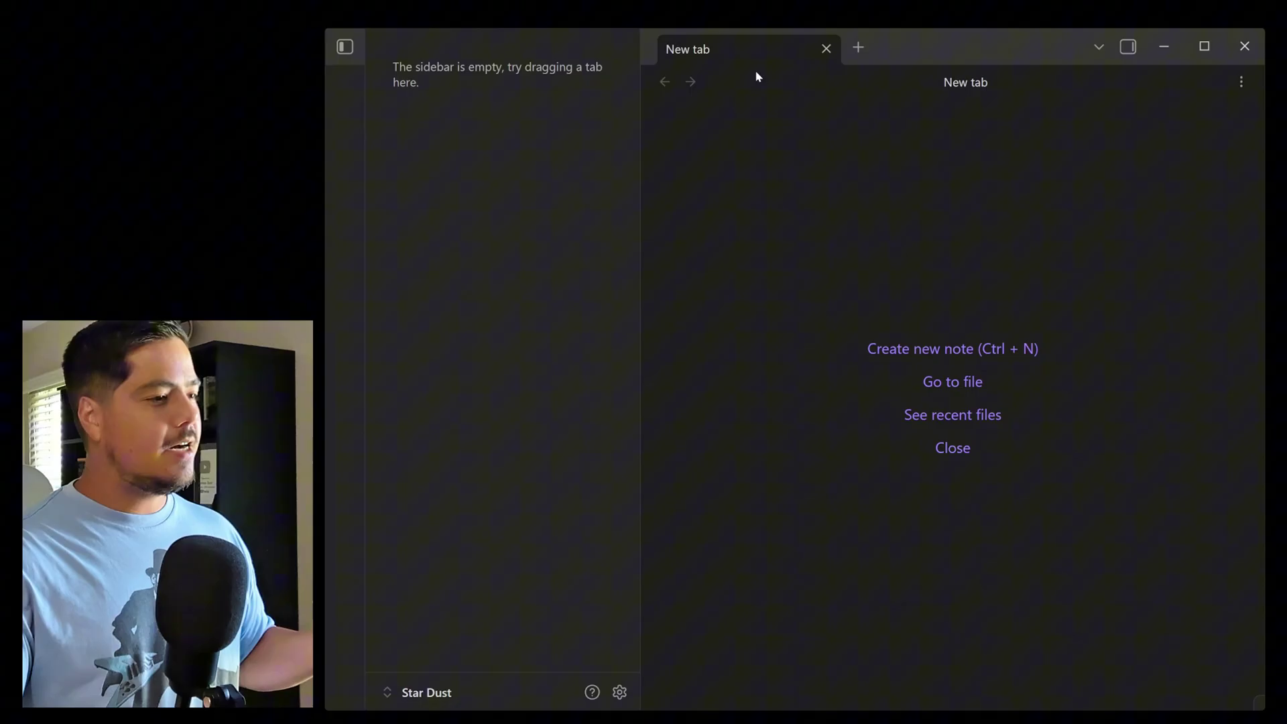
drag(754, 54, 477, 144)
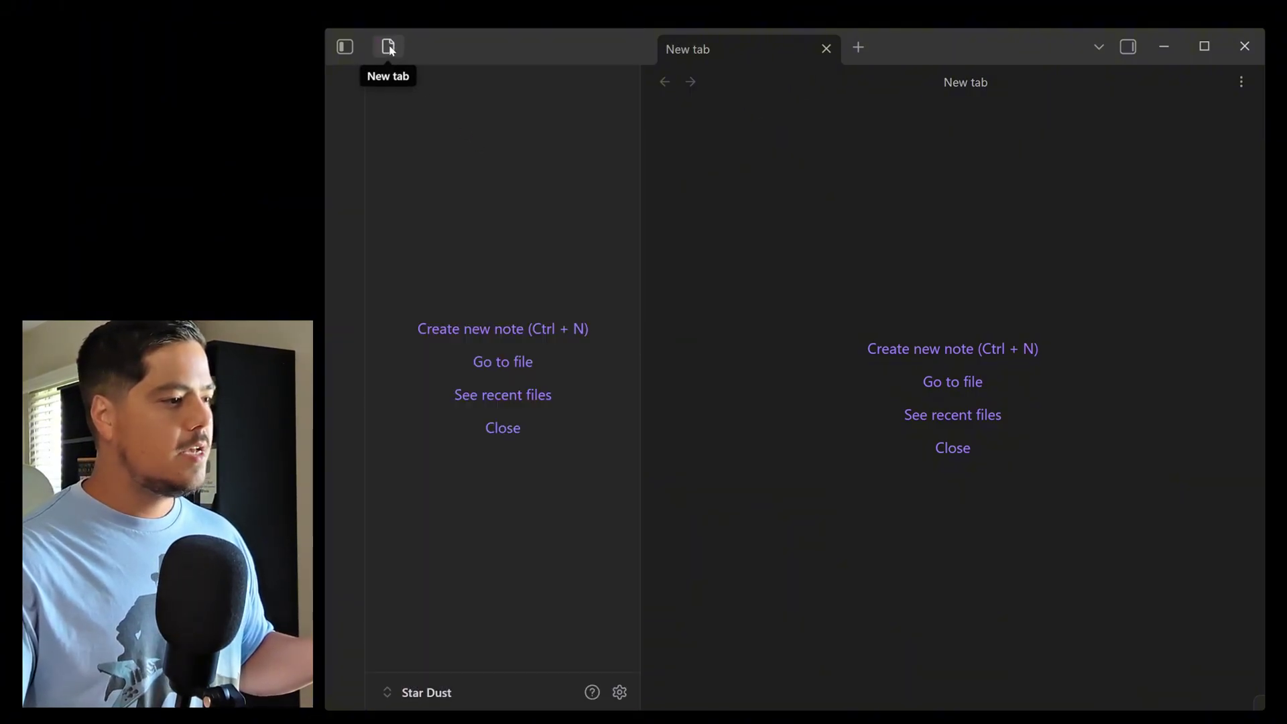
drag(395, 50, 784, 100)
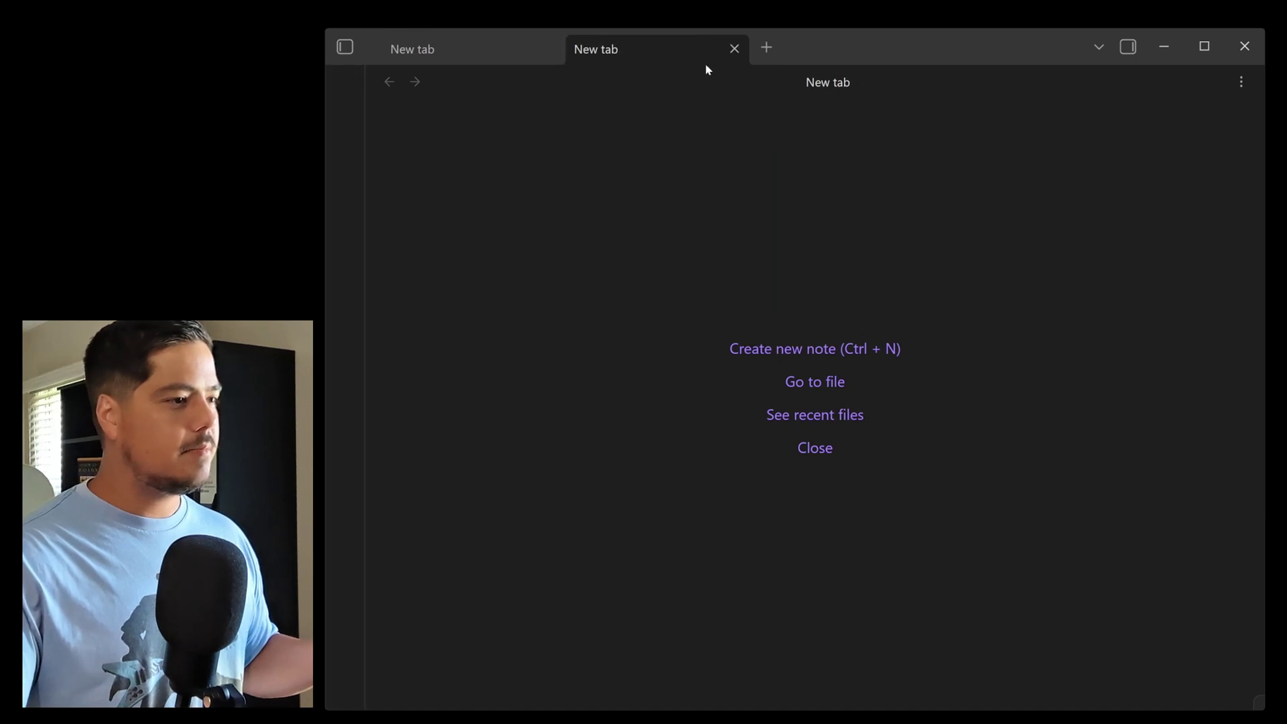
Enable the Files core plugin and open the Welcome note and New Note from its file list
click(345, 46)
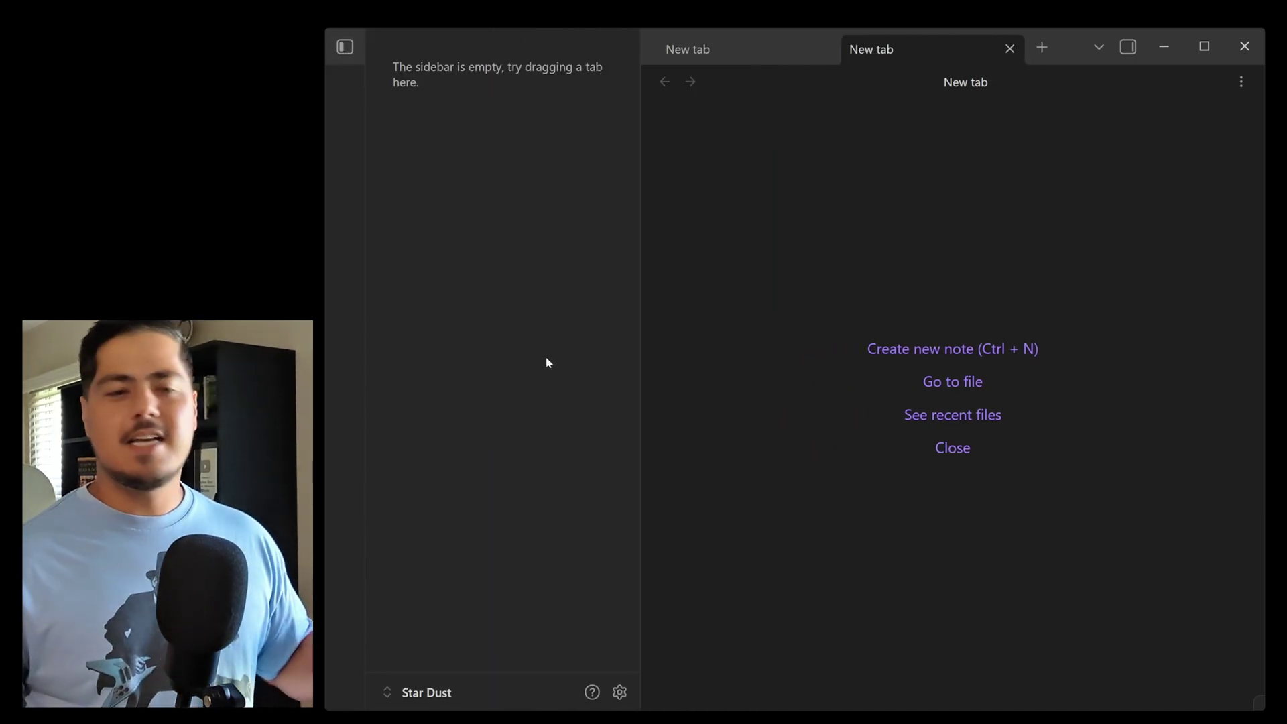
click(618, 692)
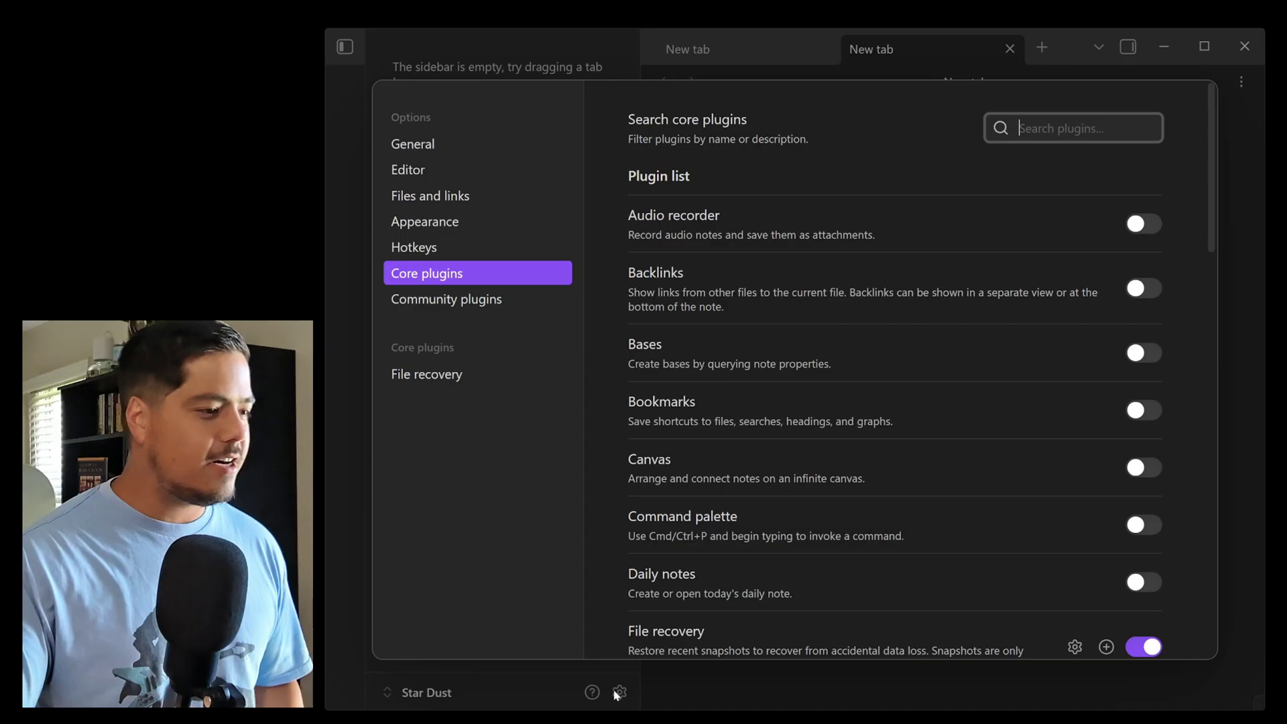
scroll(705, 600, down, 3)
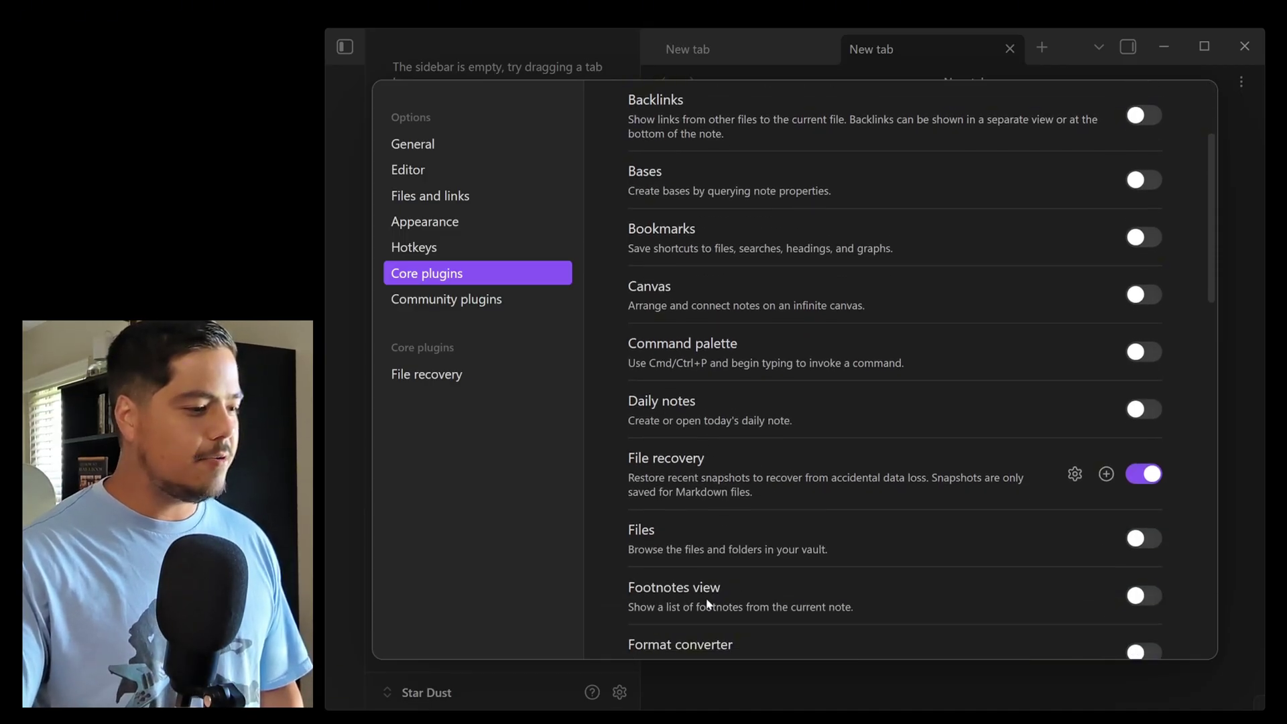
scroll(708, 603, down, 2)
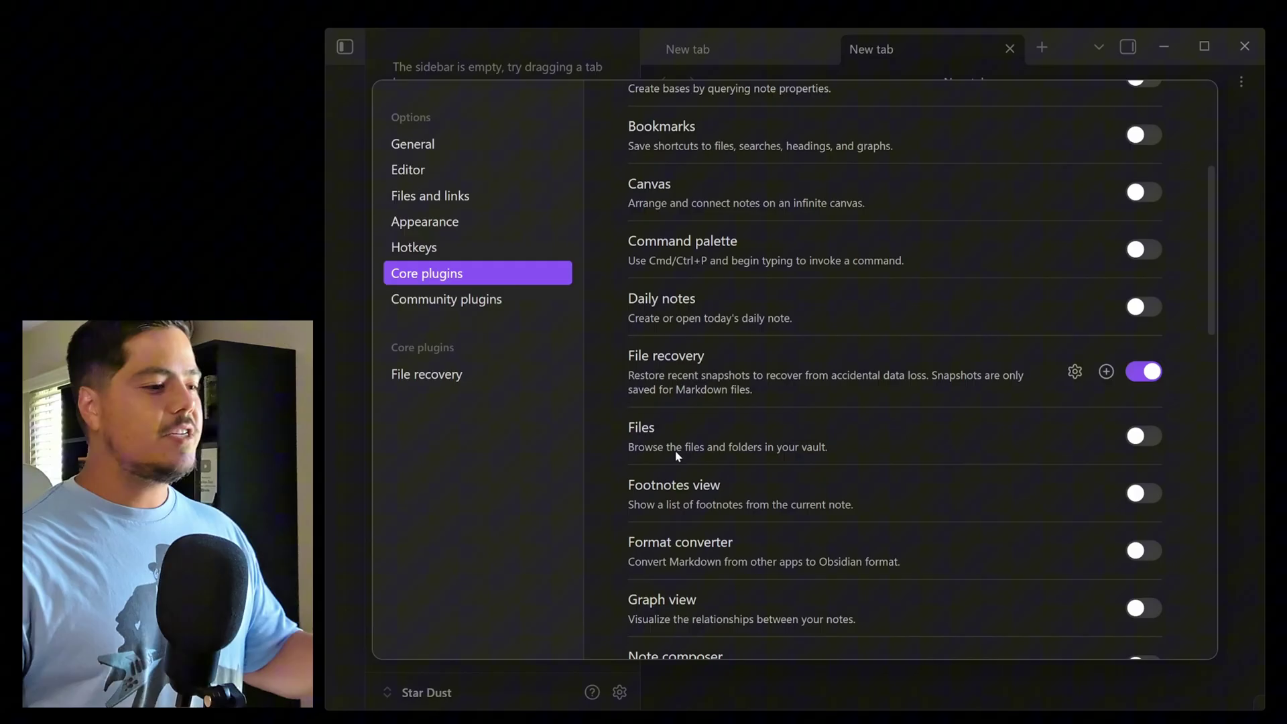
click(1146, 449)
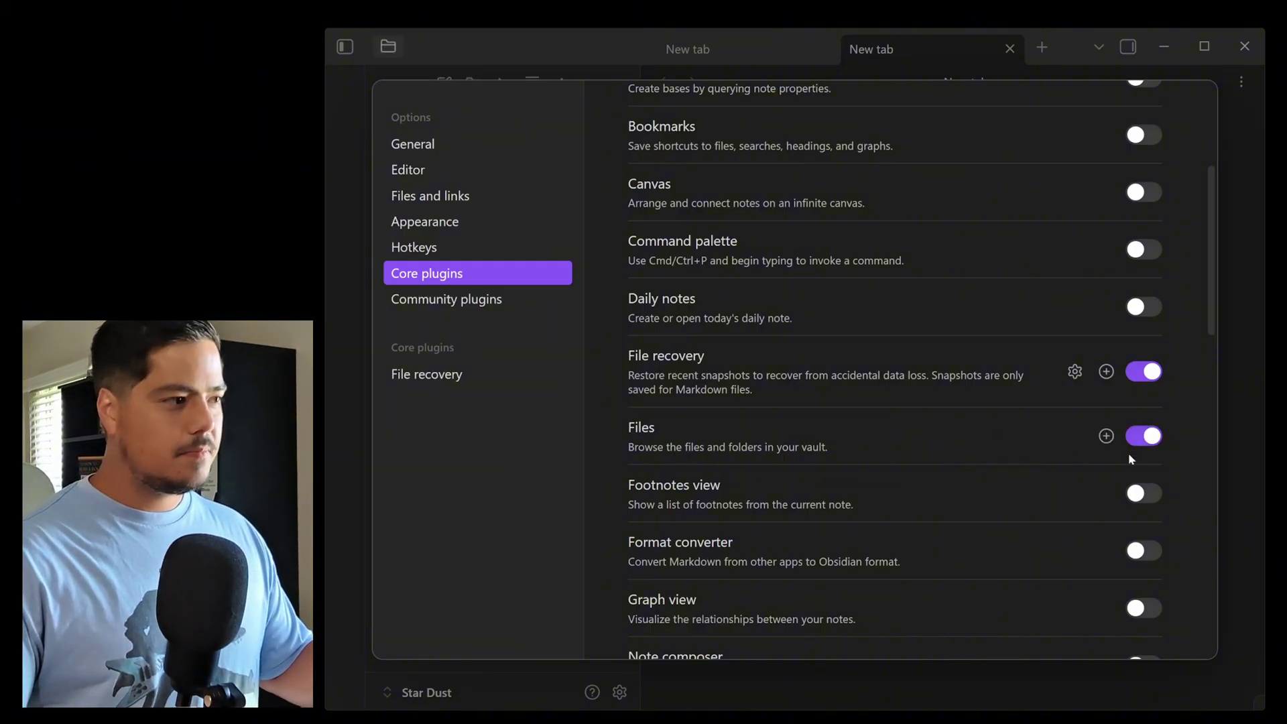
click(1247, 436)
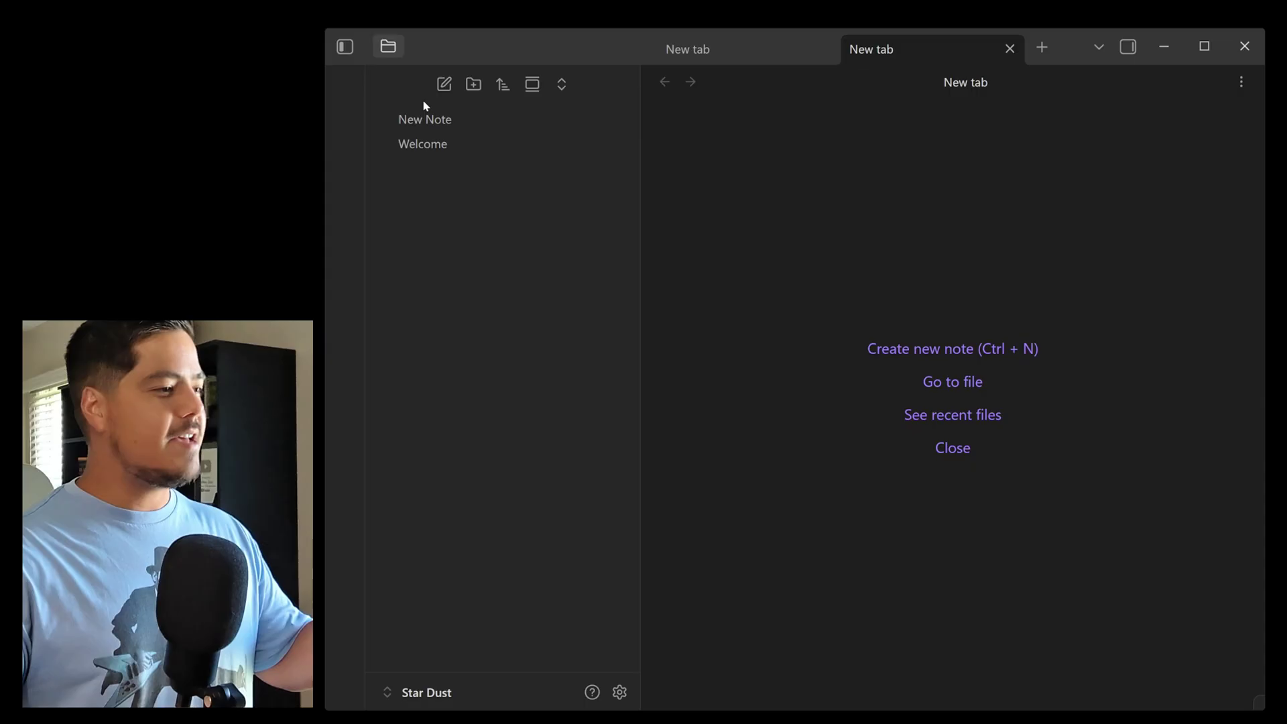
click(429, 152)
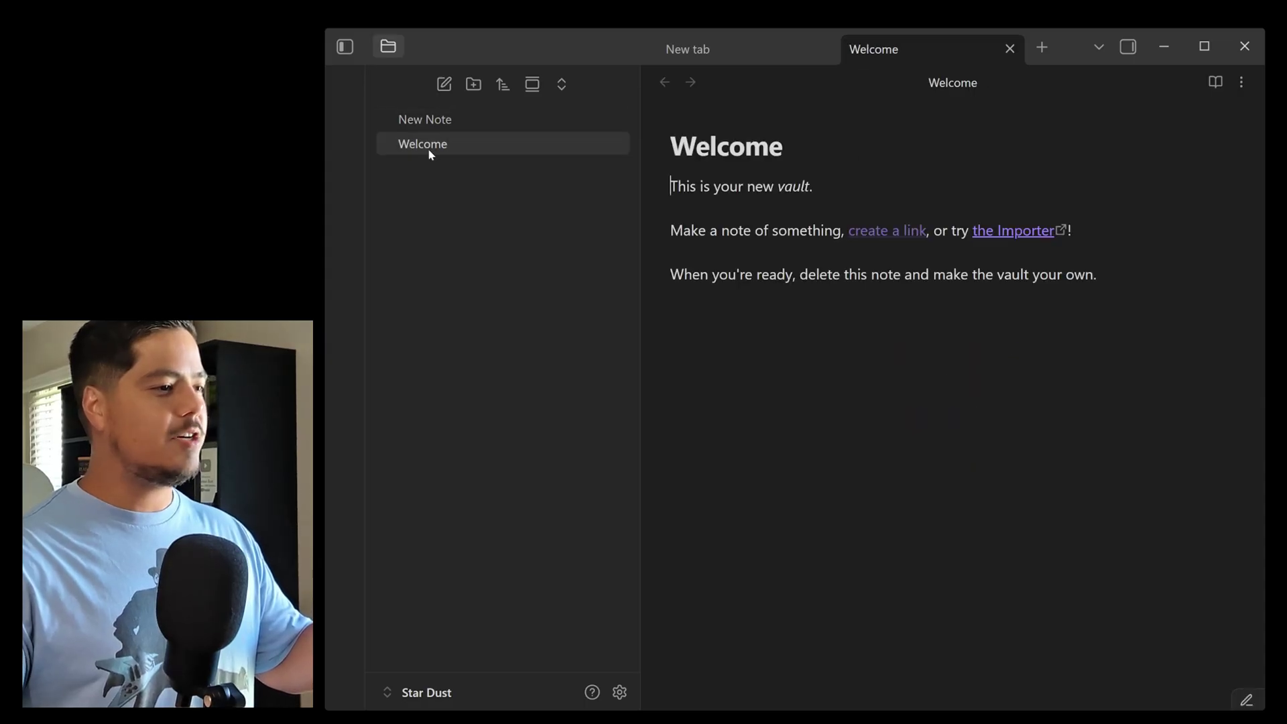
click(431, 126)
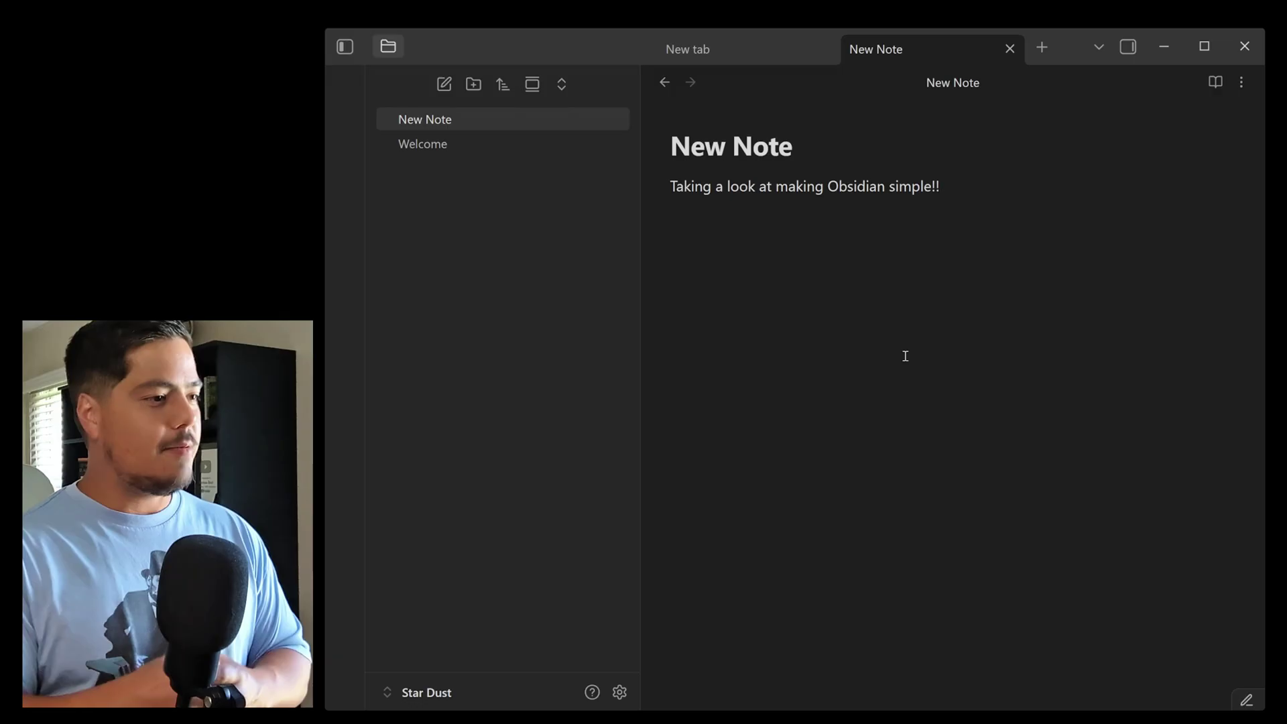
Enable the Search core plugin and search the vault for "welcome"
click(619, 692)
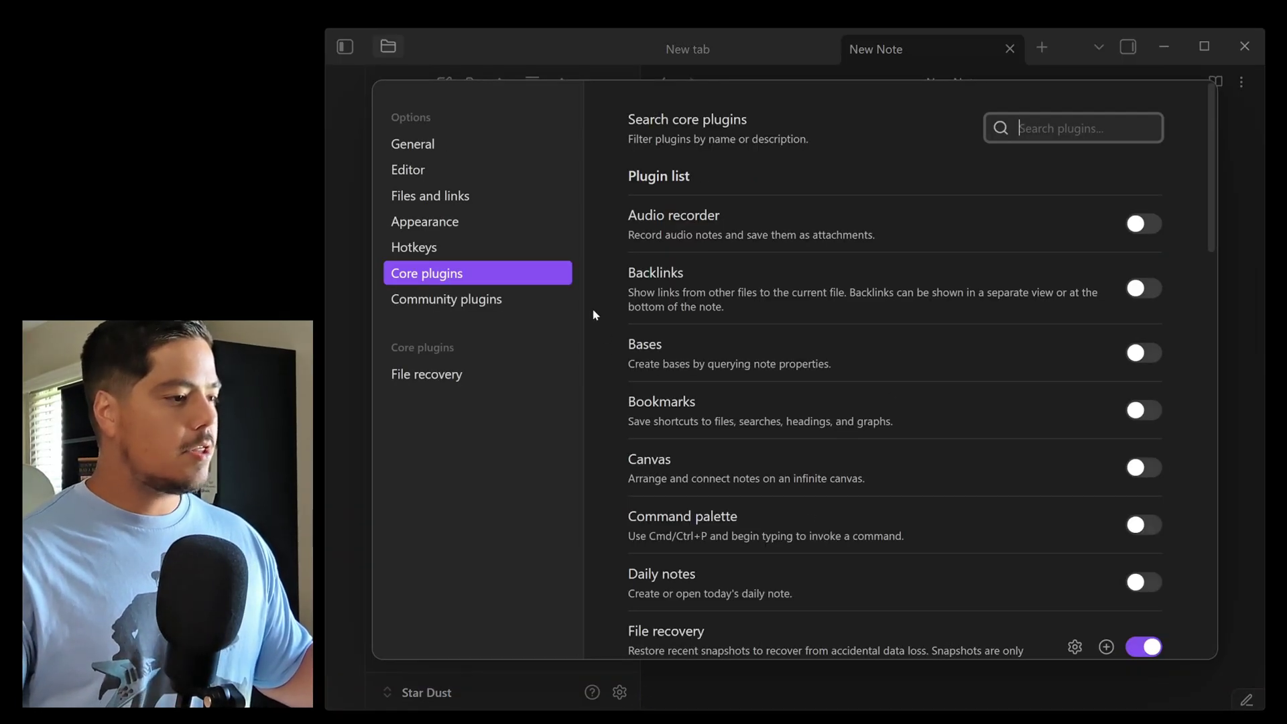
scroll(781, 293, down, 3)
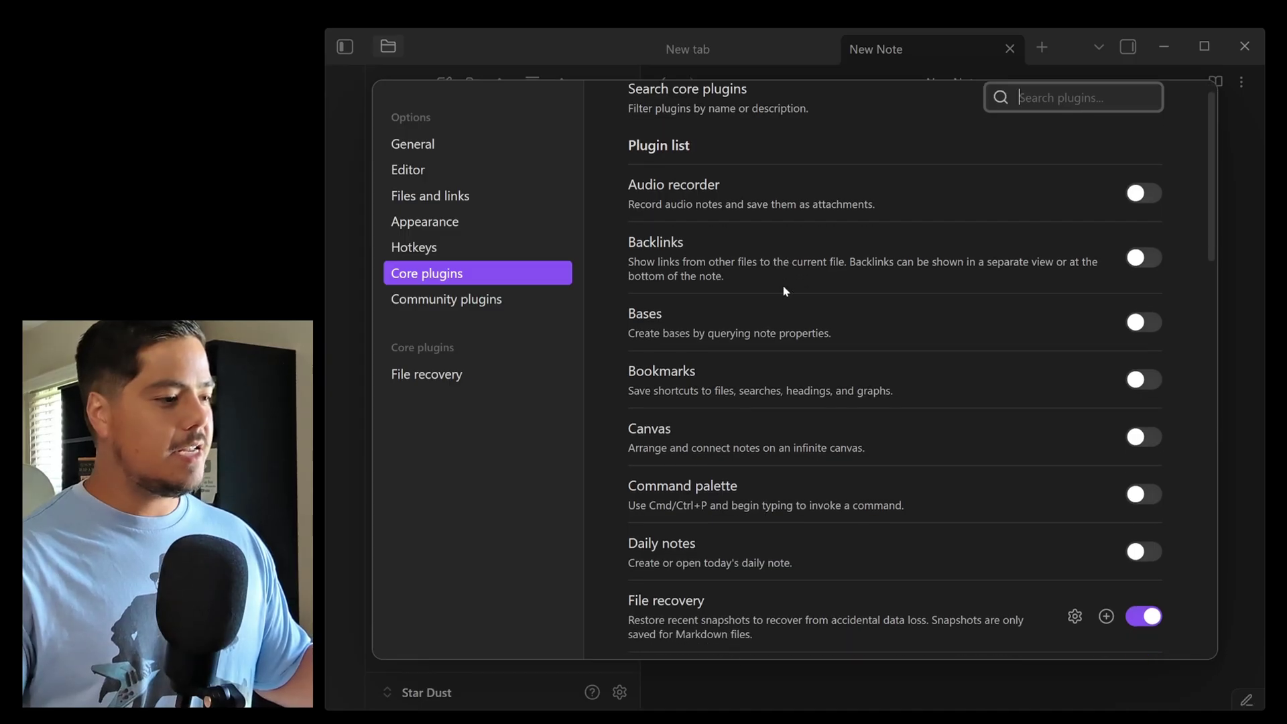
scroll(785, 290, down, 10)
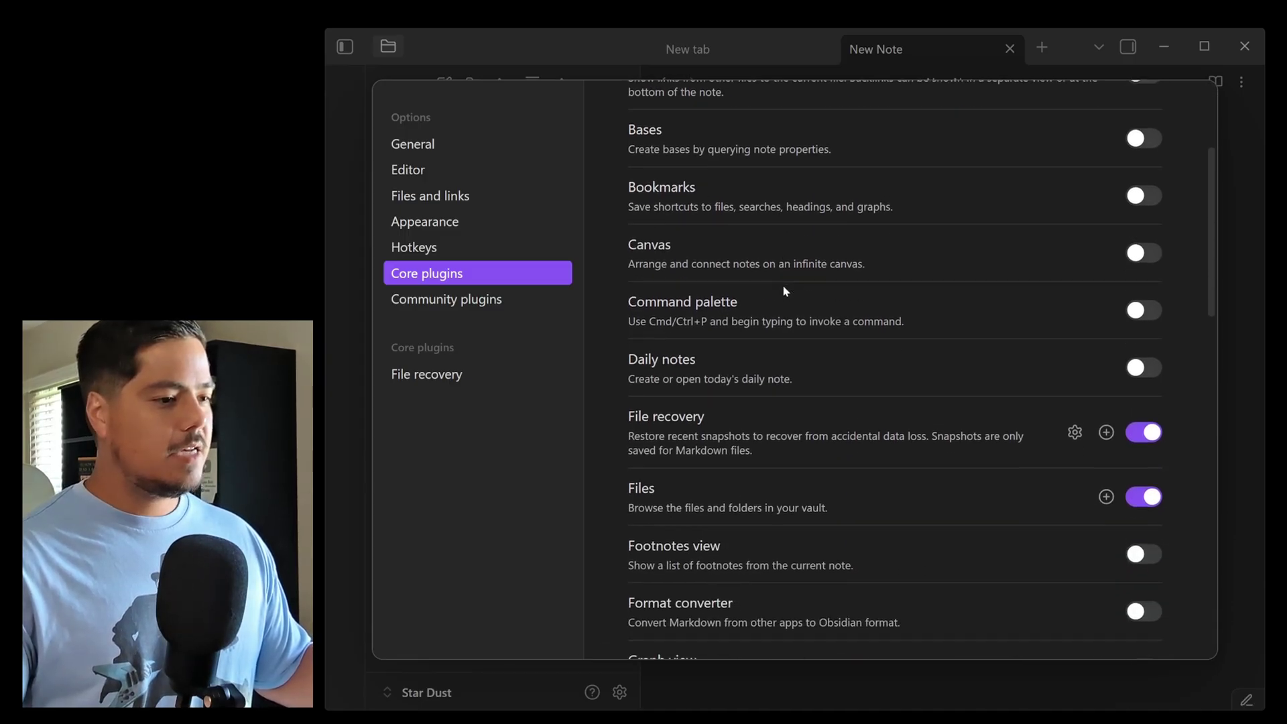
scroll(786, 291, down, 17)
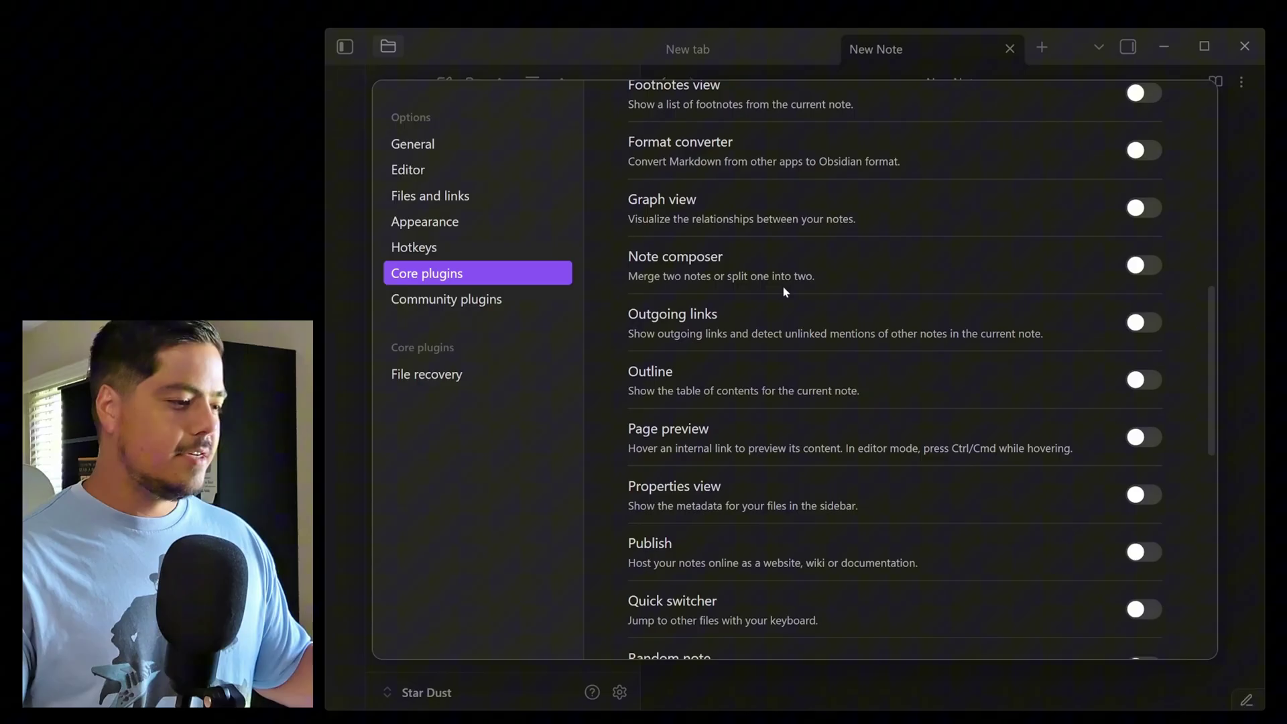
scroll(785, 295, down, 2)
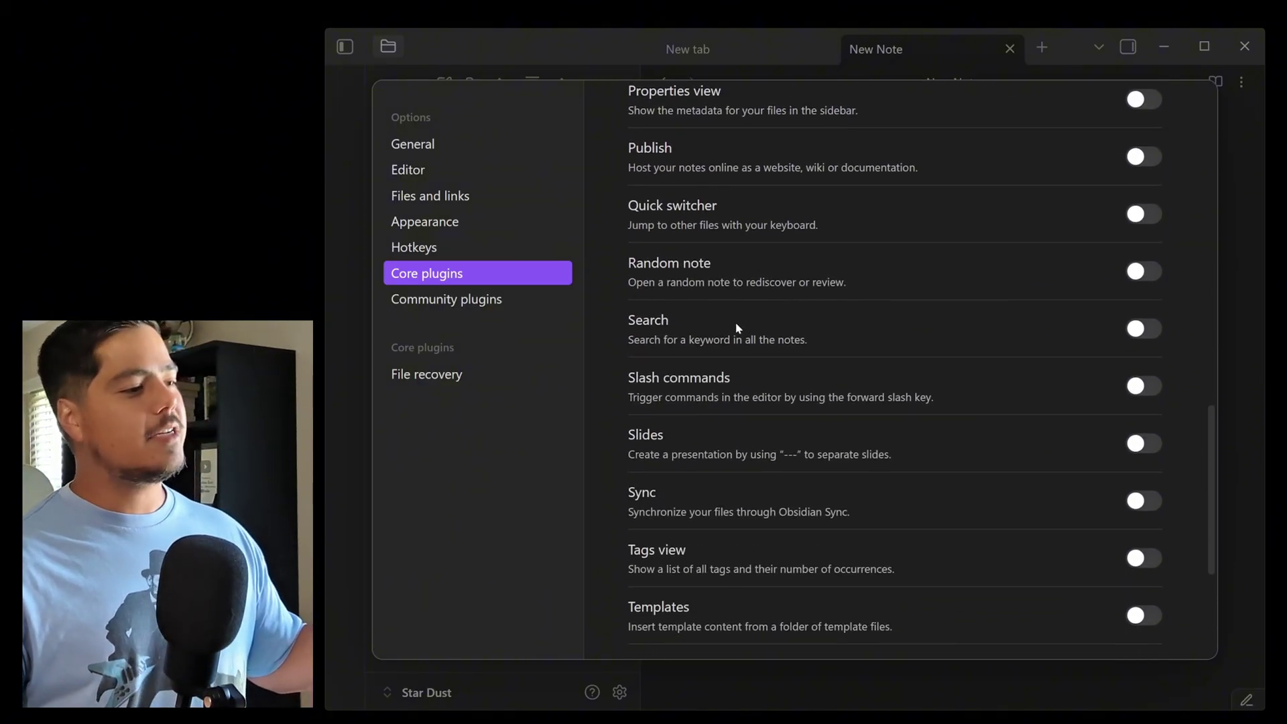
click(1138, 331)
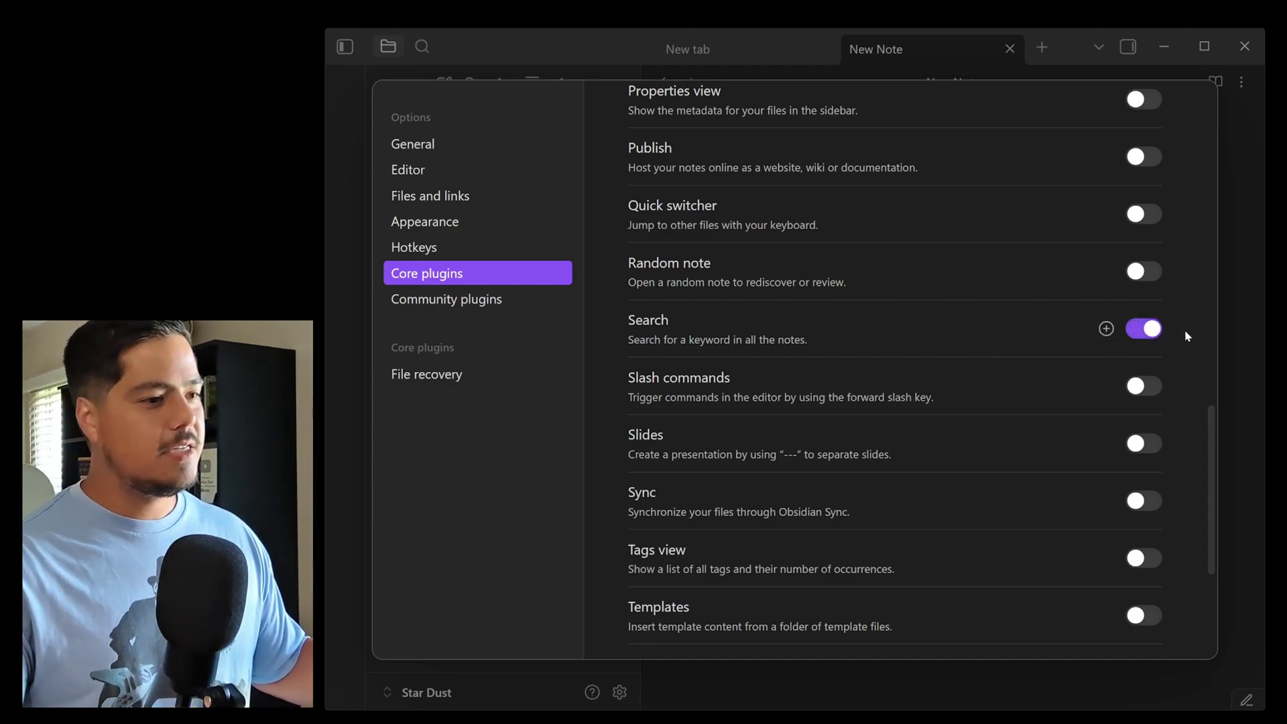
click(1225, 329)
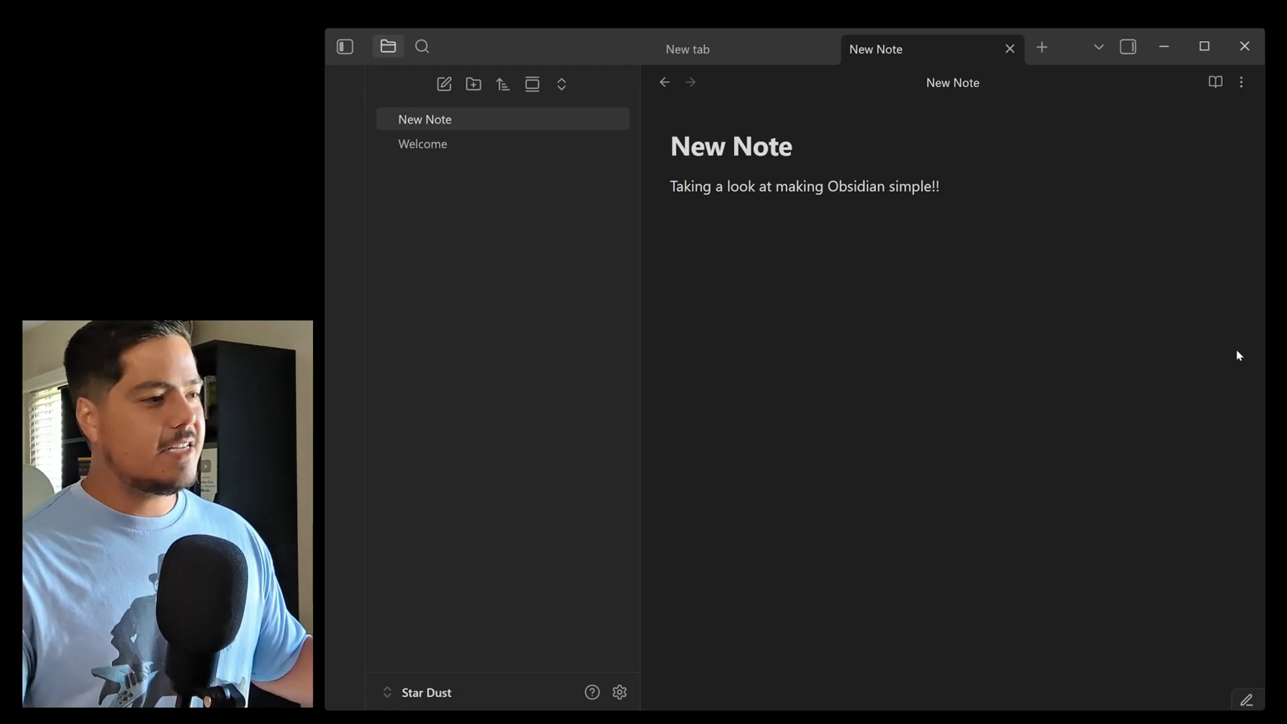
click(424, 48)
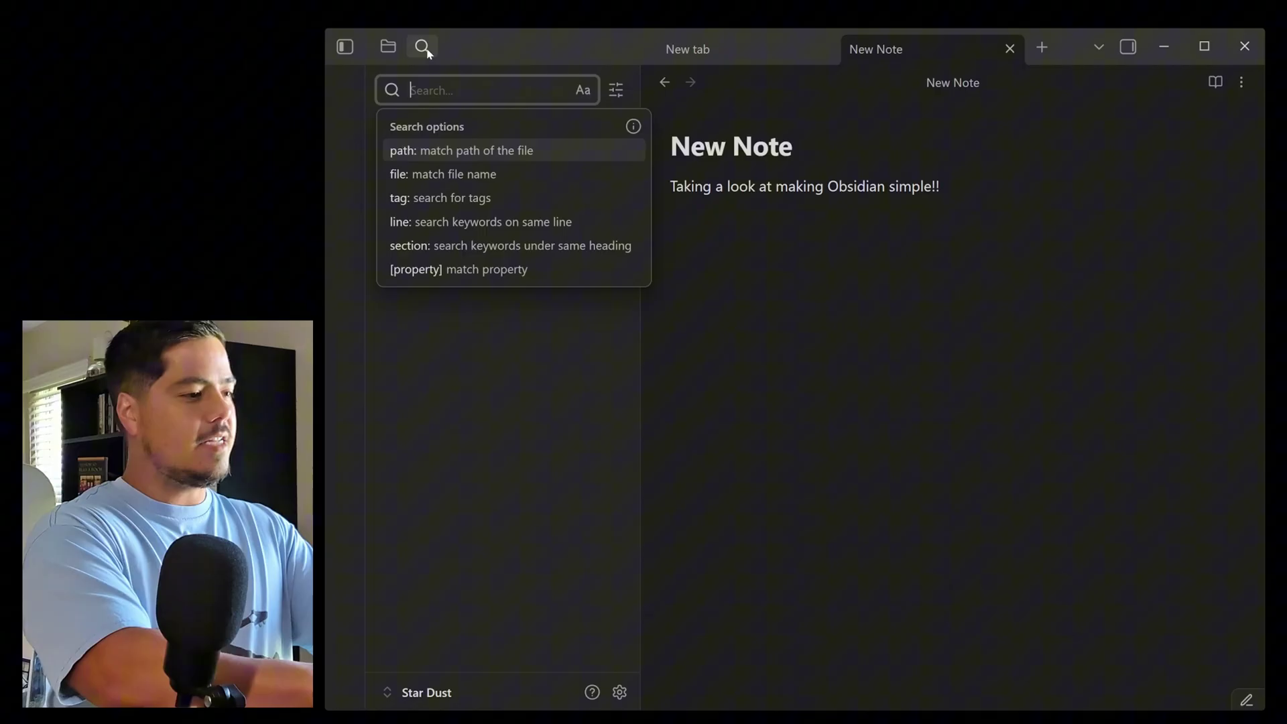
text(welcome)
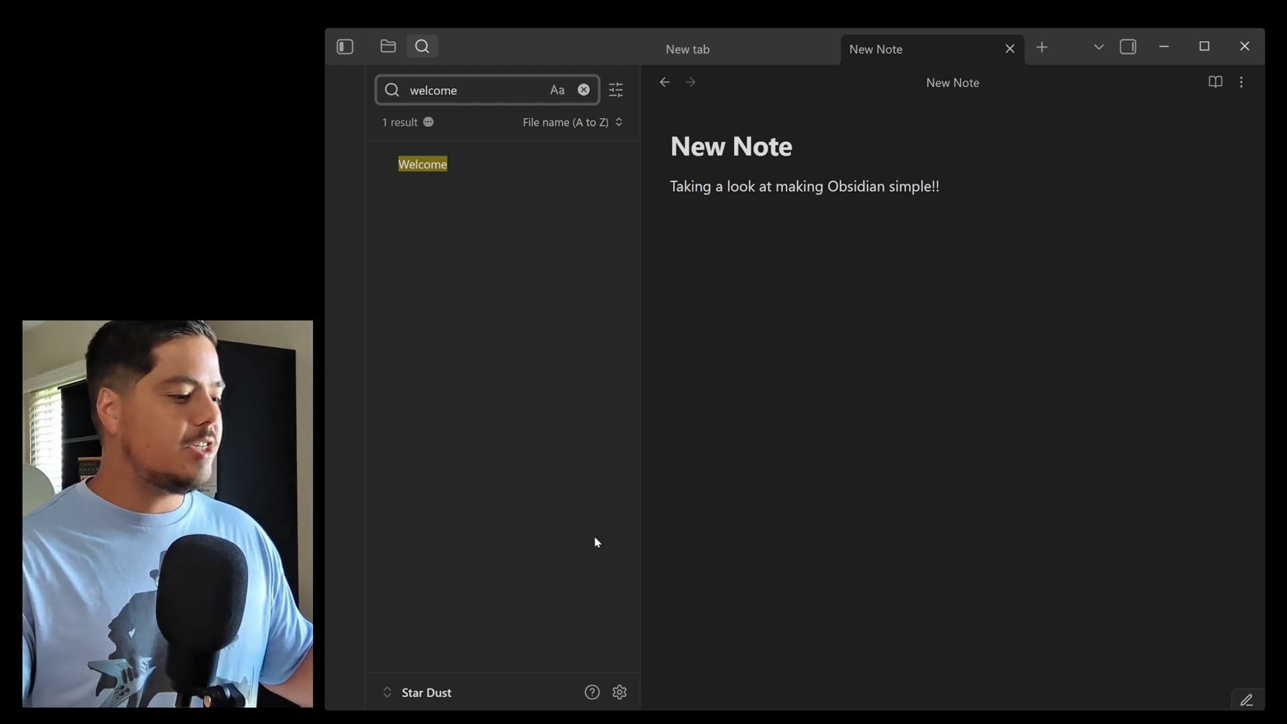
Turn on community plugins and search the community plugin directory for "search"
click(619, 692)
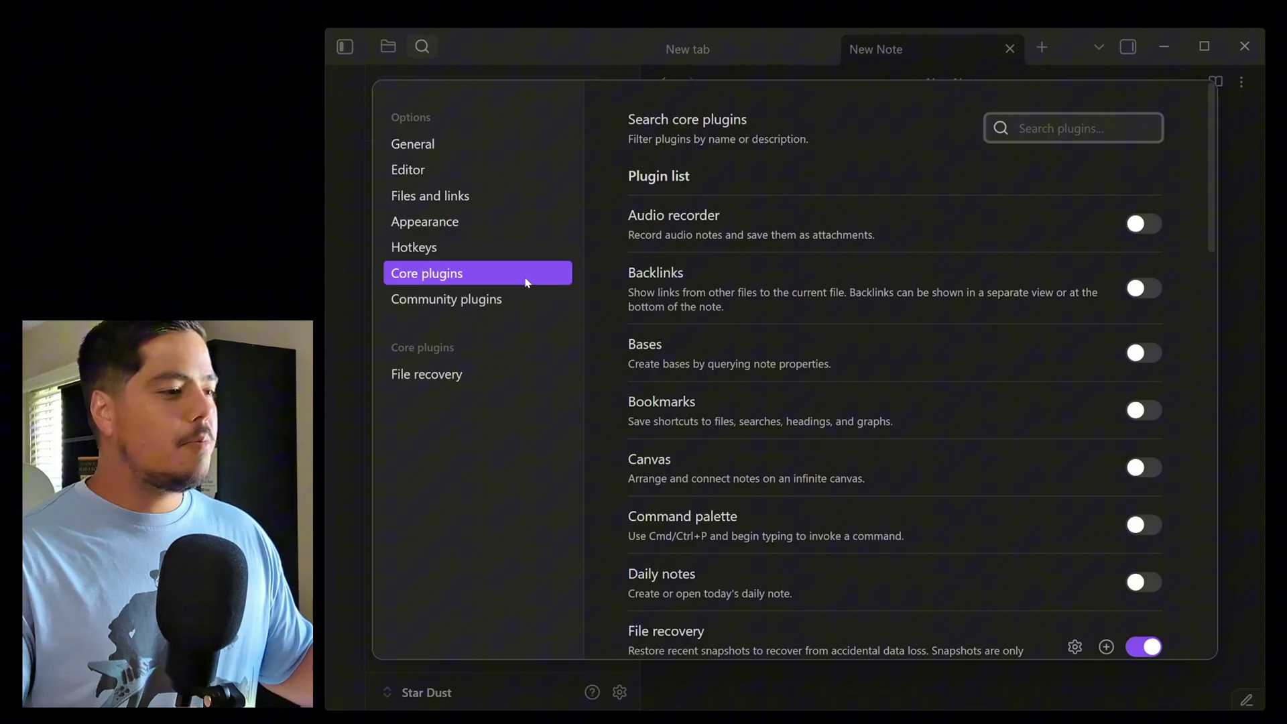
click(503, 299)
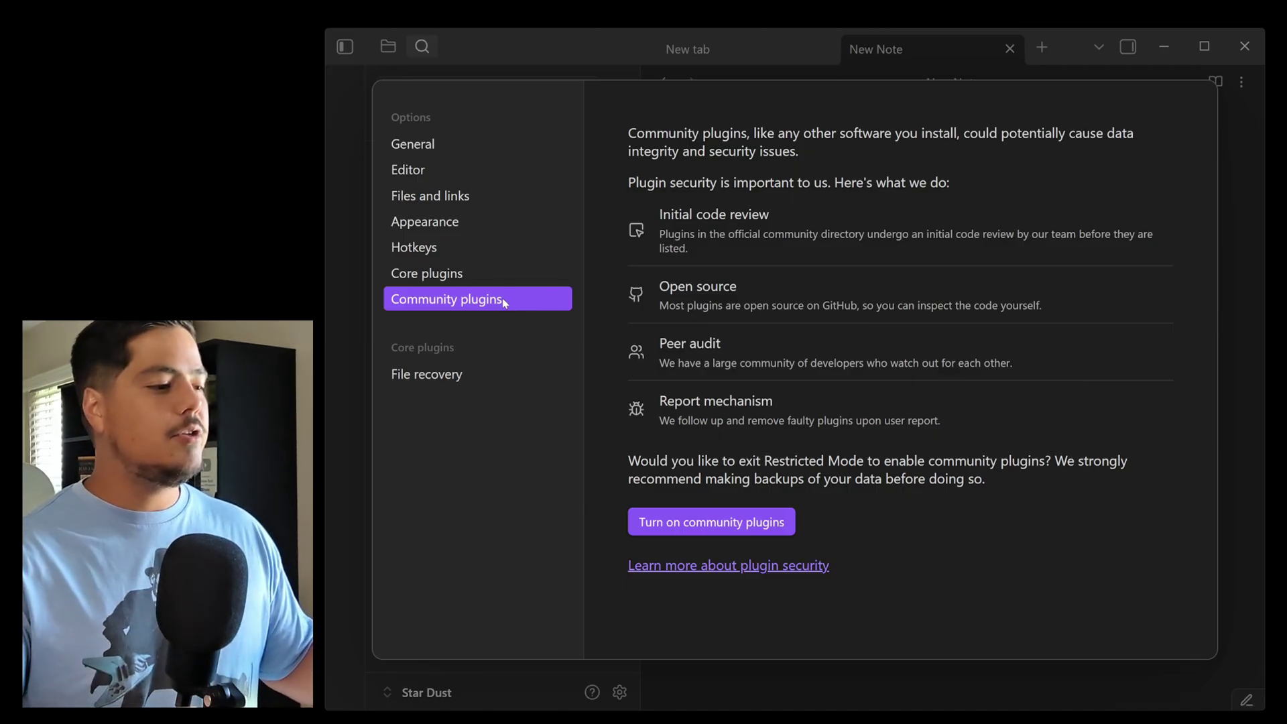
click(689, 531)
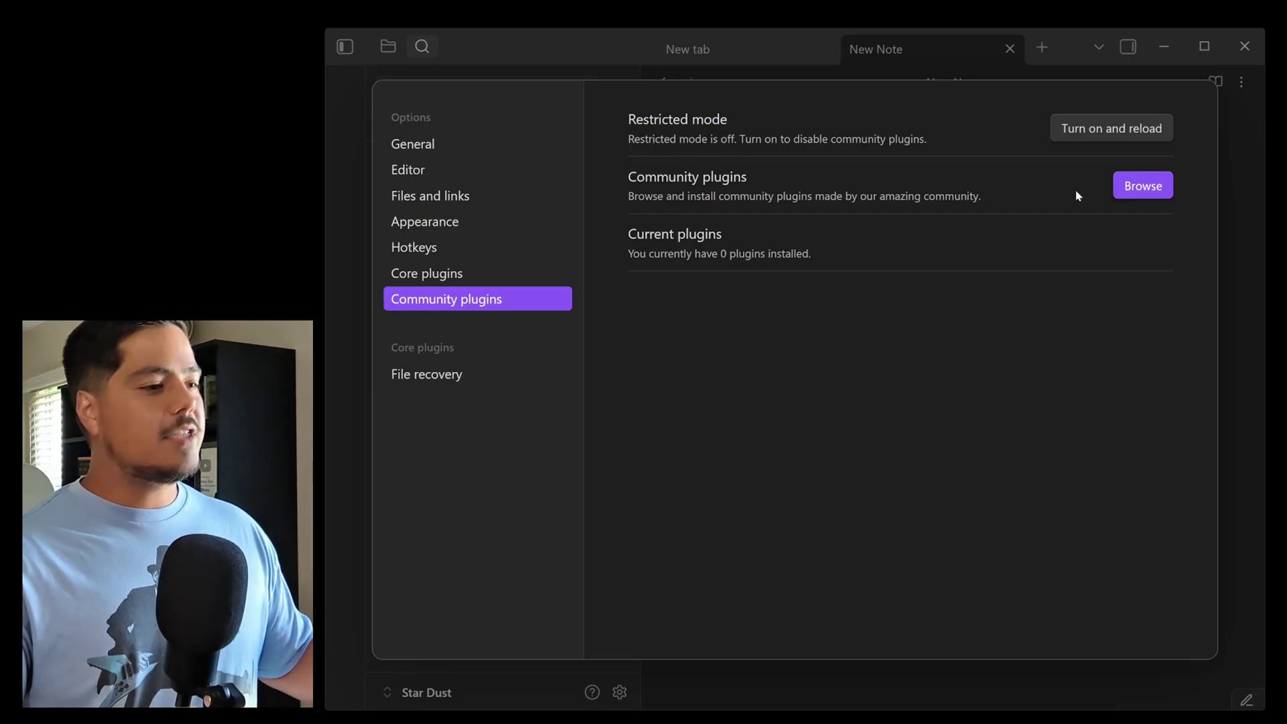
click(1128, 192)
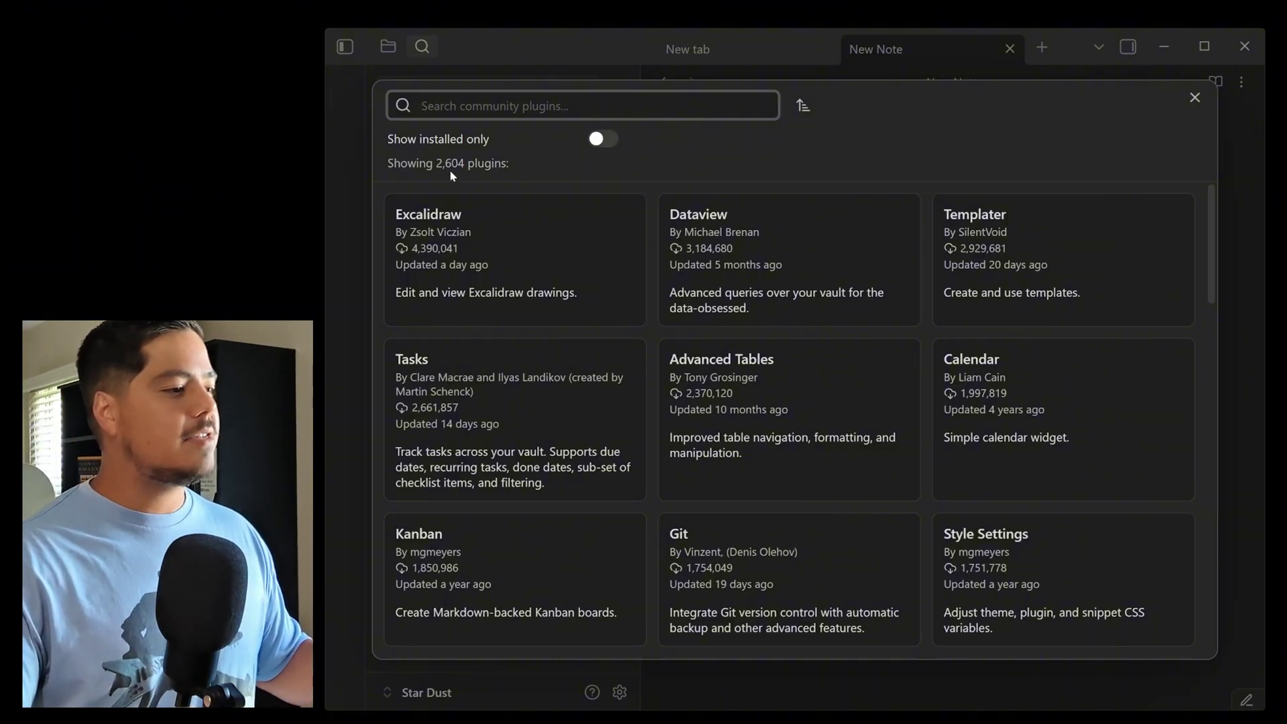
click(503, 107)
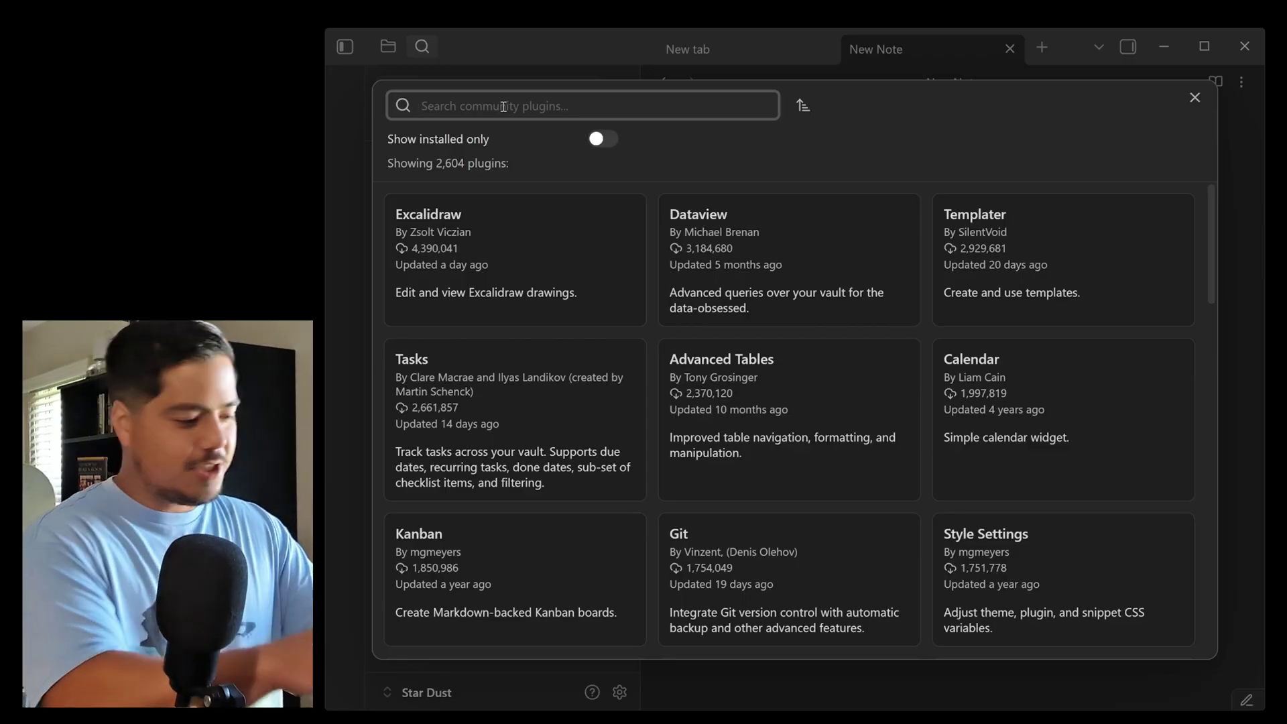
text(search)
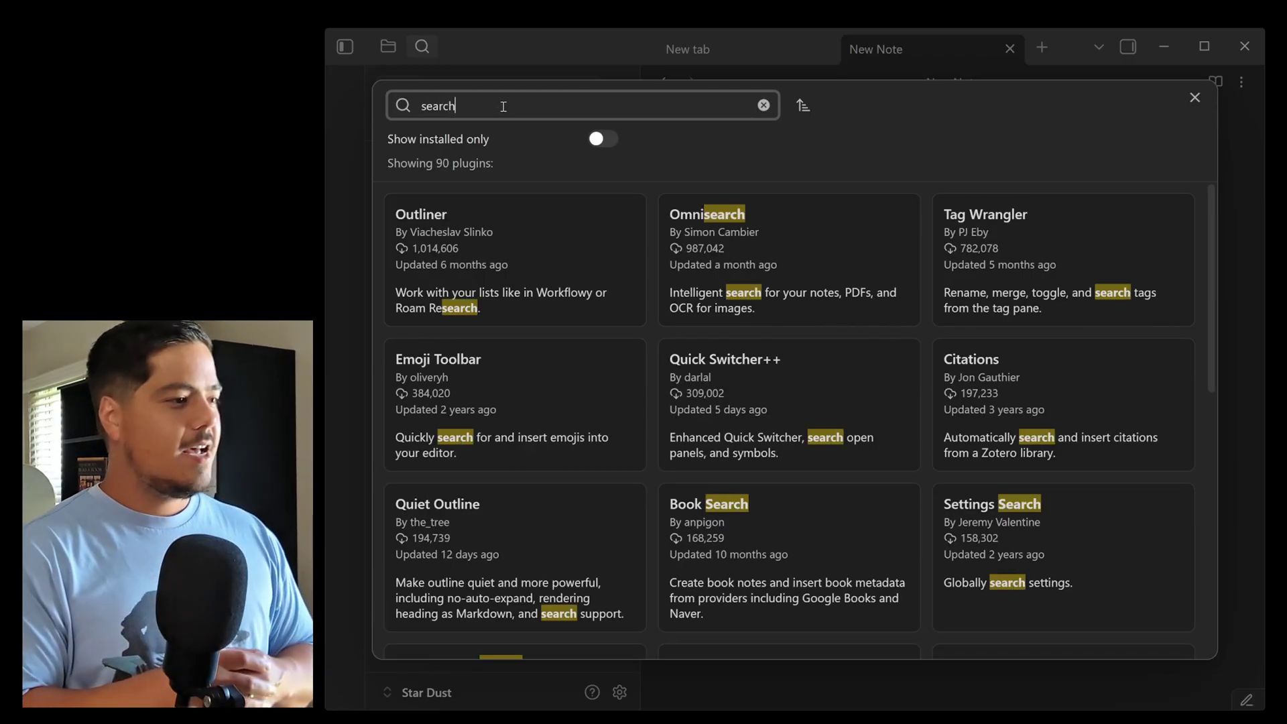